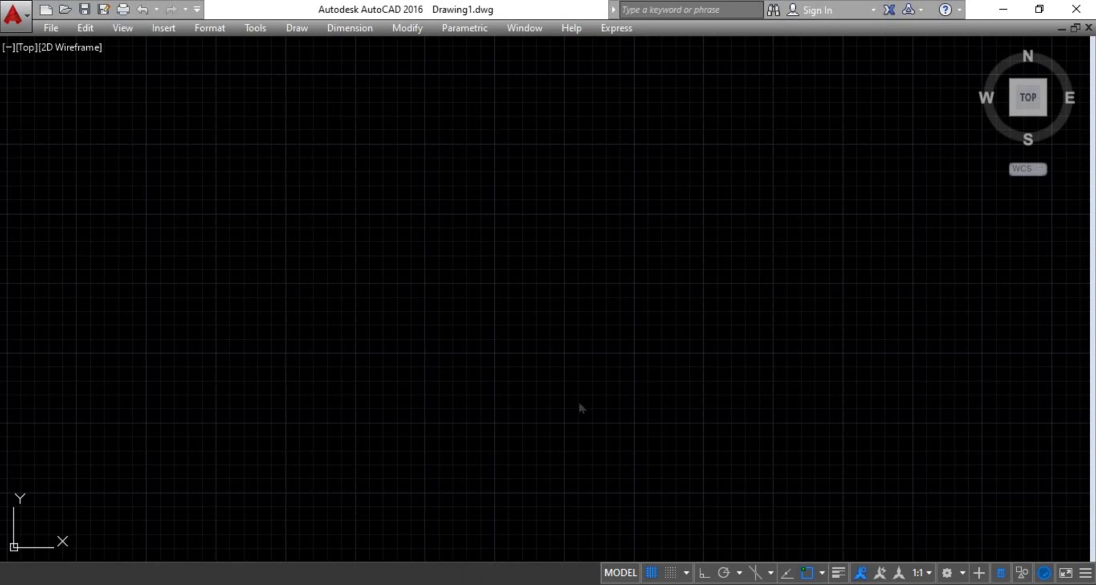
Switch to the Autocad Tutorial document in WPS Office and review its nine listed basic-setting topics.
key("alt+Tab")
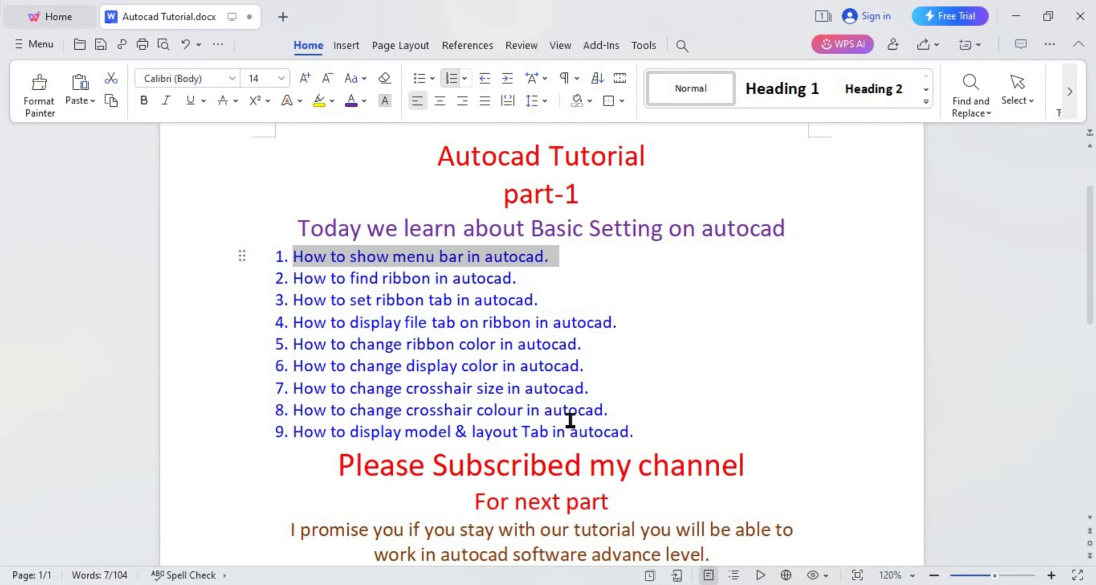
left_click_drag(604, 432, 293, 256)
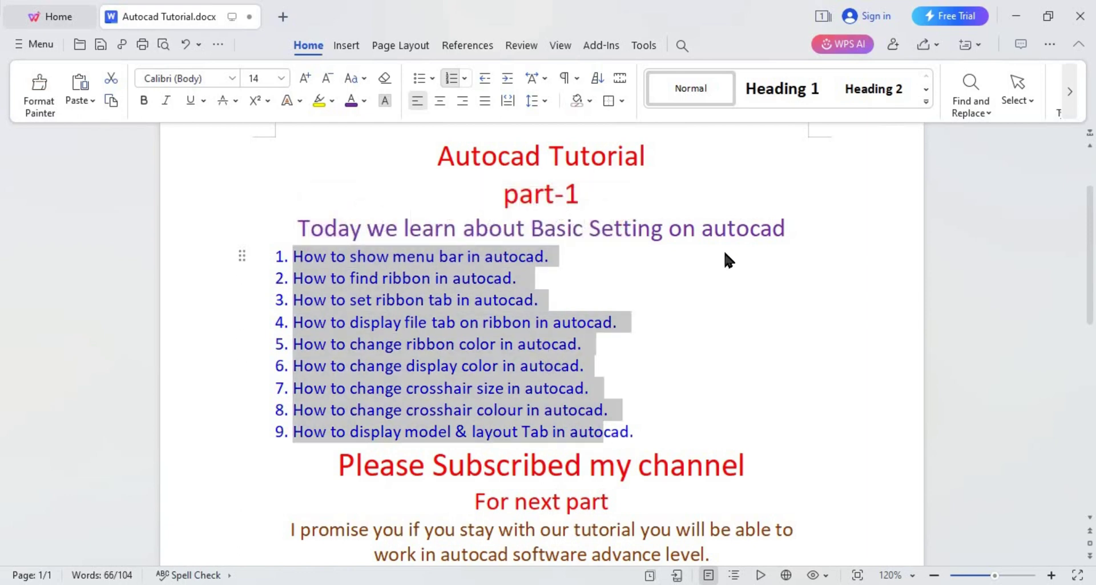
left_click(649, 429)
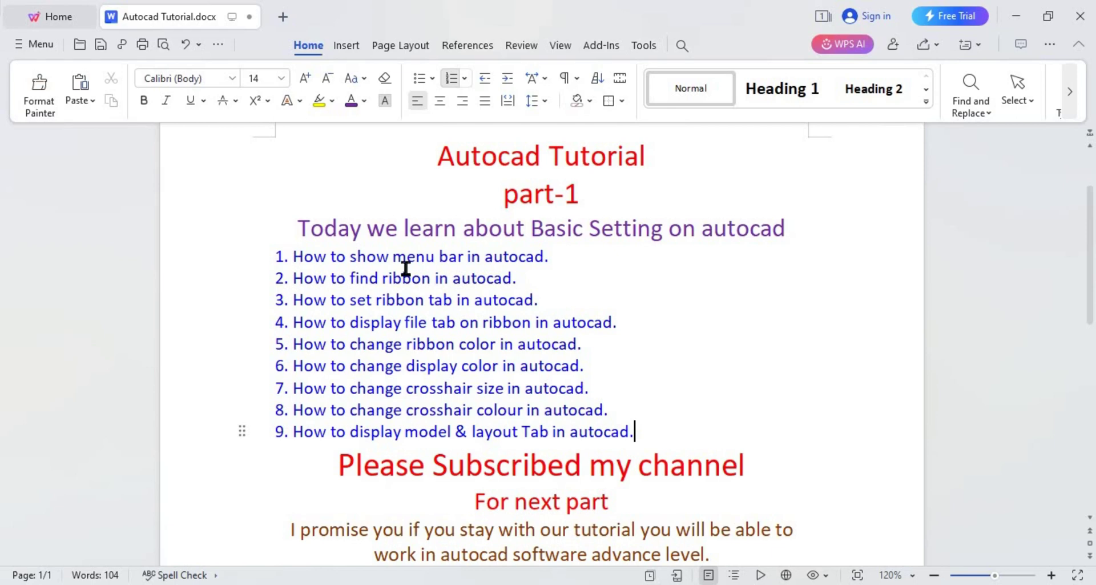
left_click_drag(546, 256, 461, 279)
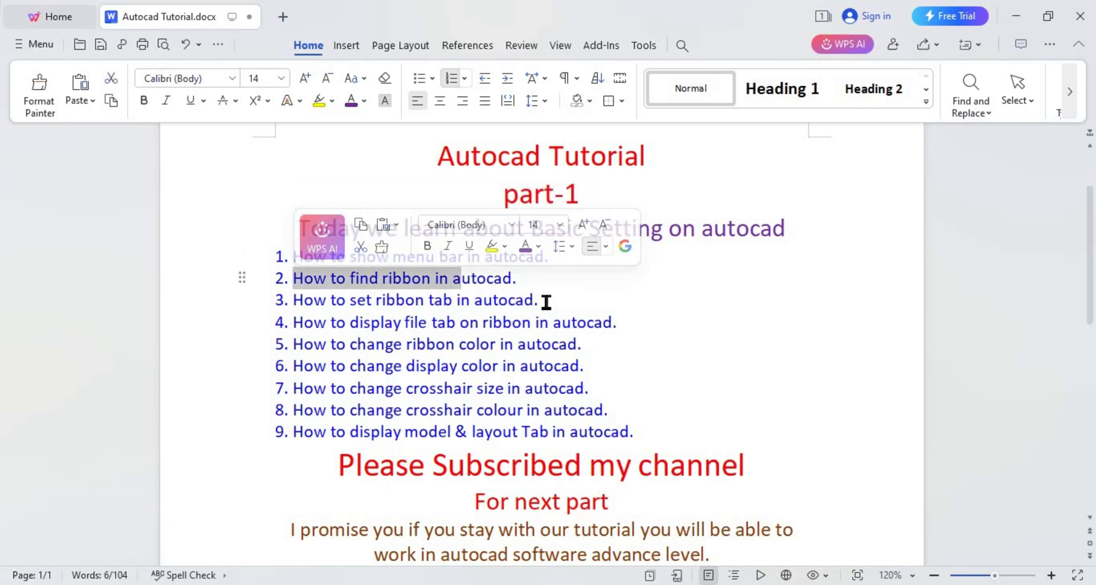
left_click_drag(547, 303, 357, 303)
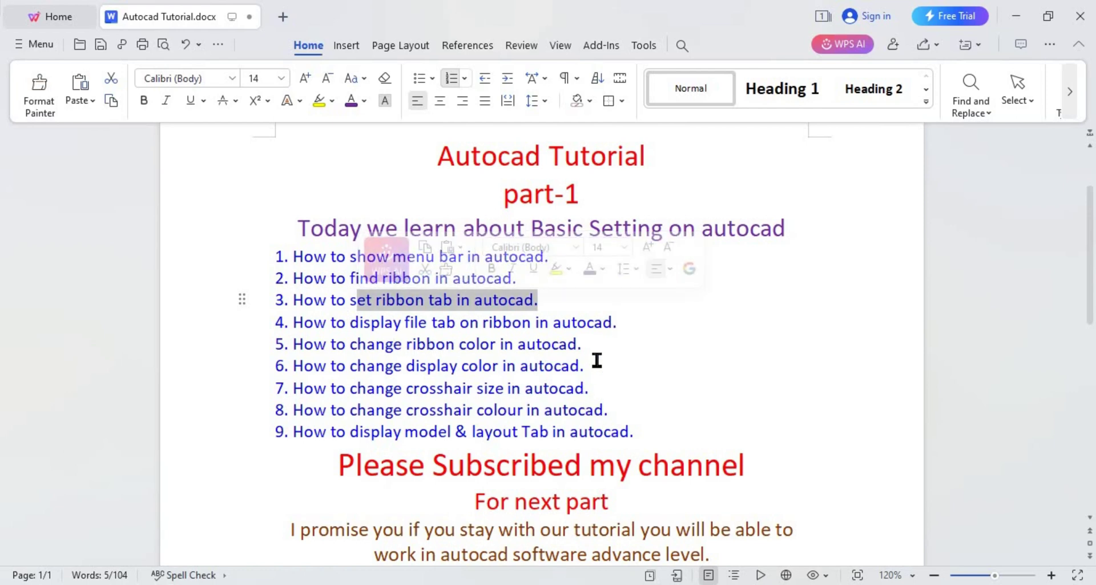
left_click_drag(594, 365, 358, 365)
left_click(479, 402)
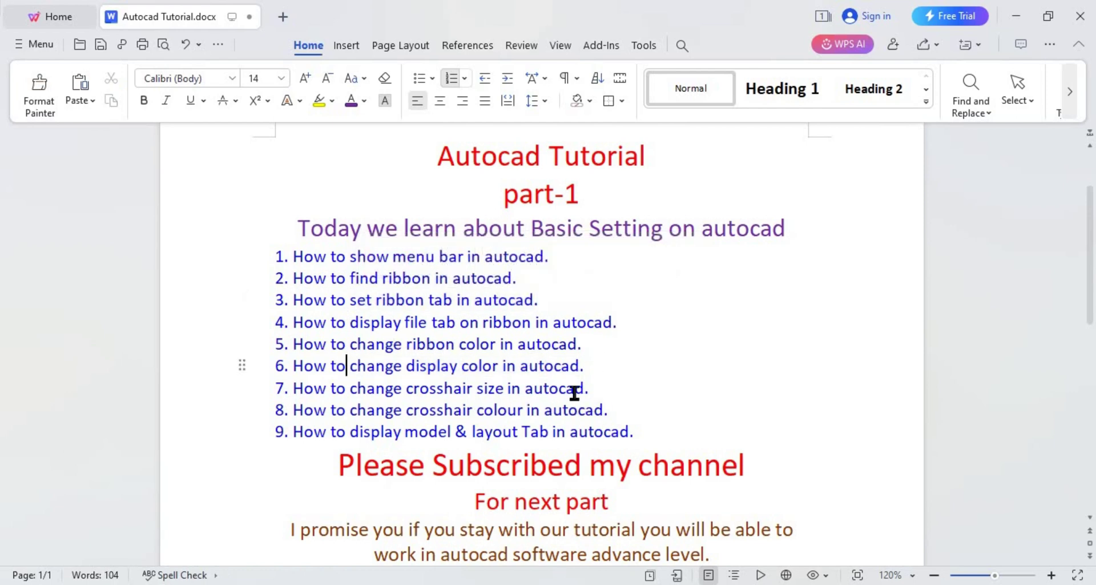
left_click(402, 409)
left_click_drag(651, 432, 308, 247)
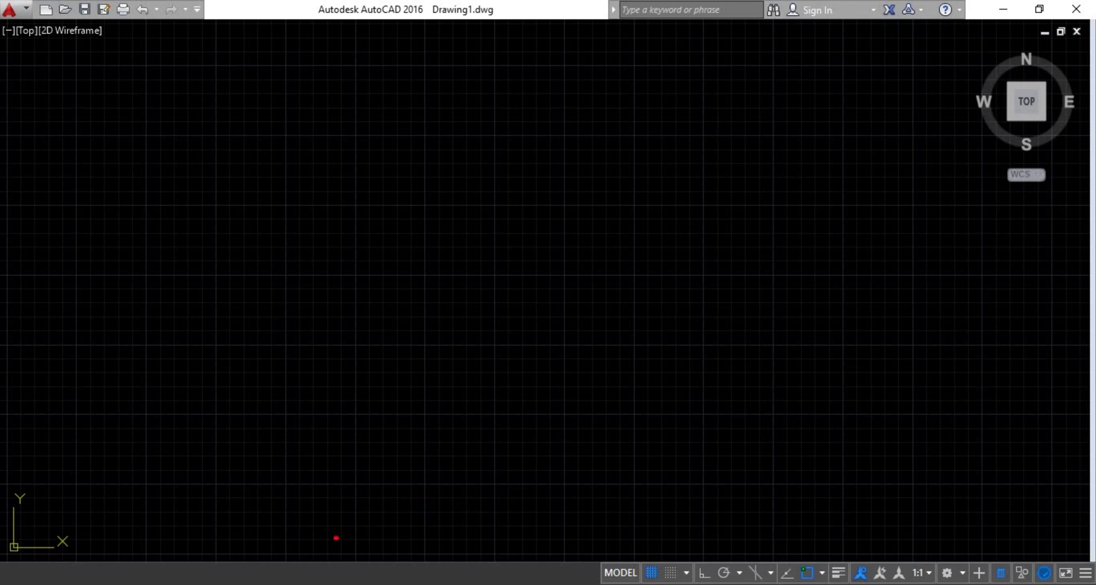
left_click_drag(336, 538, 867, 560)
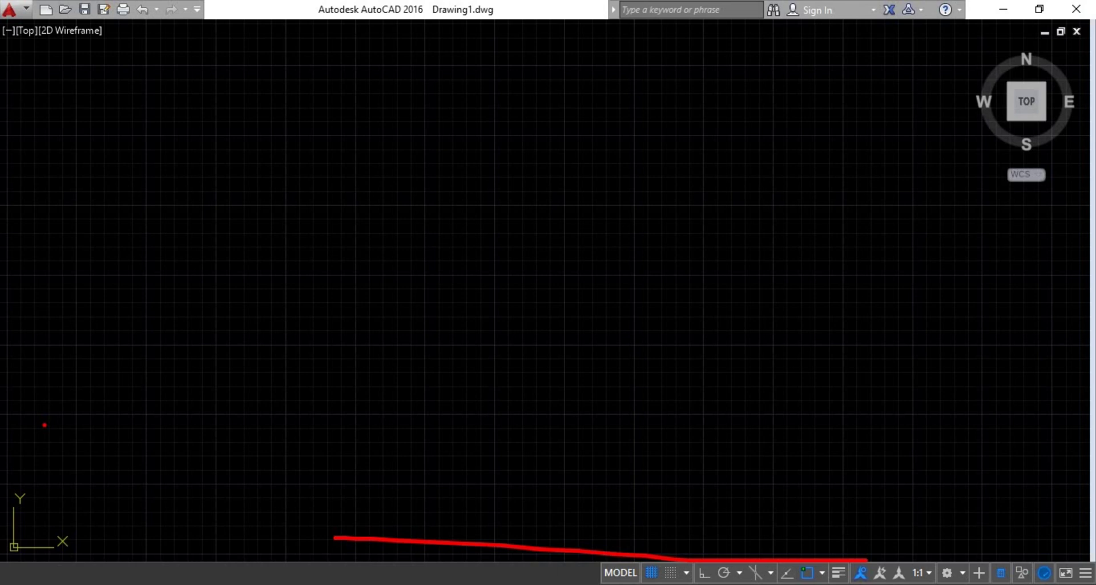
key("Escape")
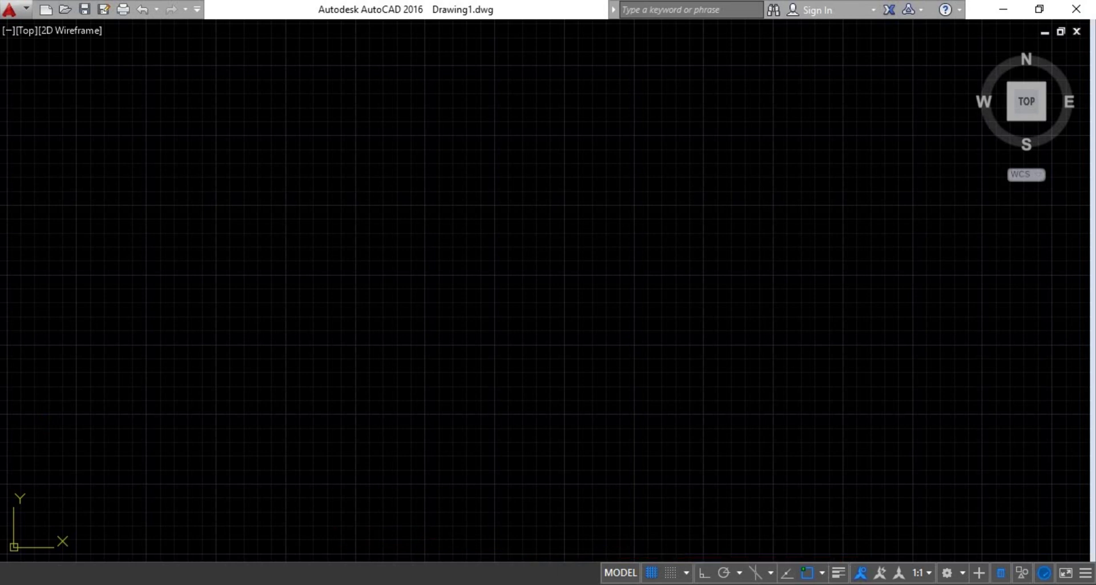
Switch to the tutorial document in WPS Office and highlight the first topic, about showing the menu bar.
left_click(333, 583)
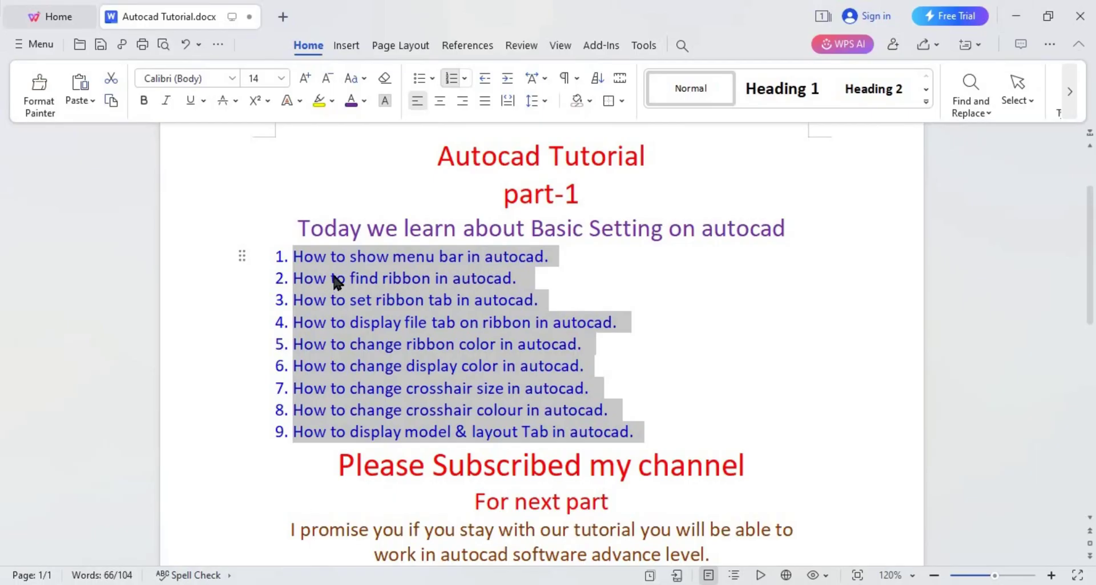
left_click(362, 257)
left_click_drag(552, 257, 292, 255)
Return to AutoCAD and turn on the menu bar.
left_click(1017, 16)
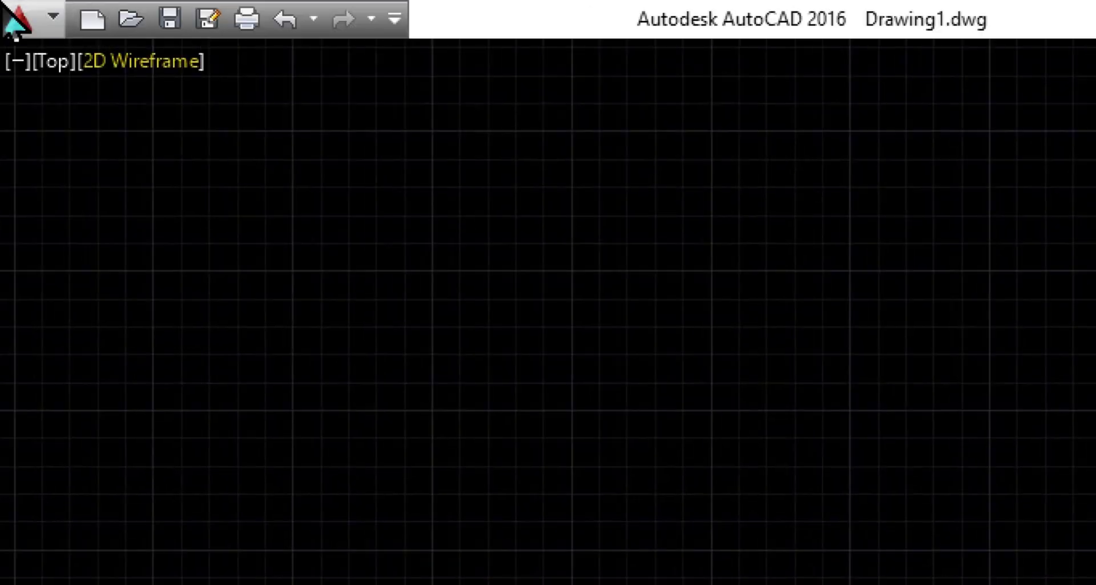
left_click(394, 18)
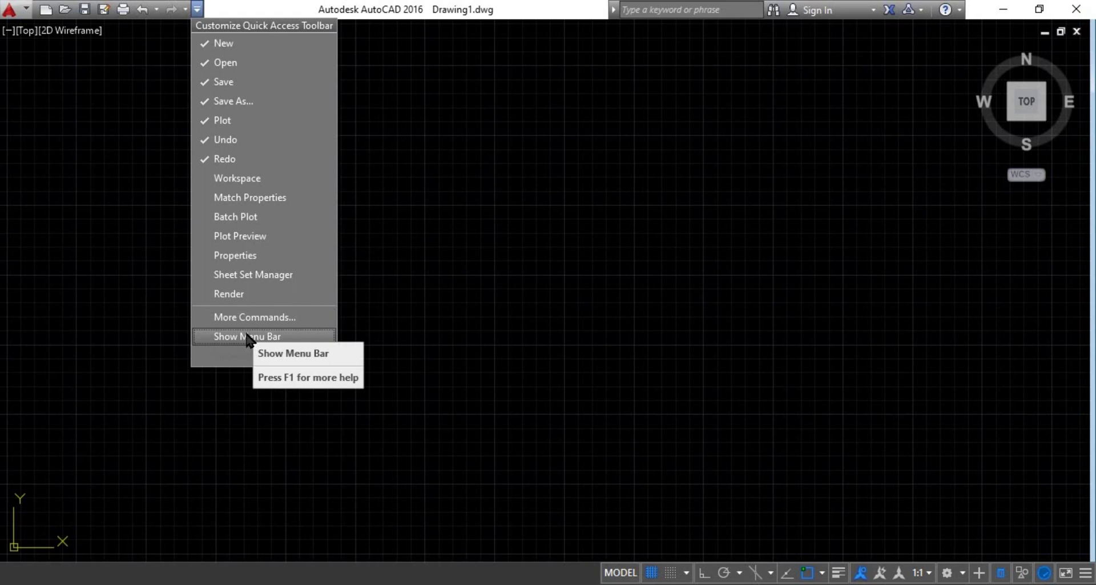
left_click(247, 337)
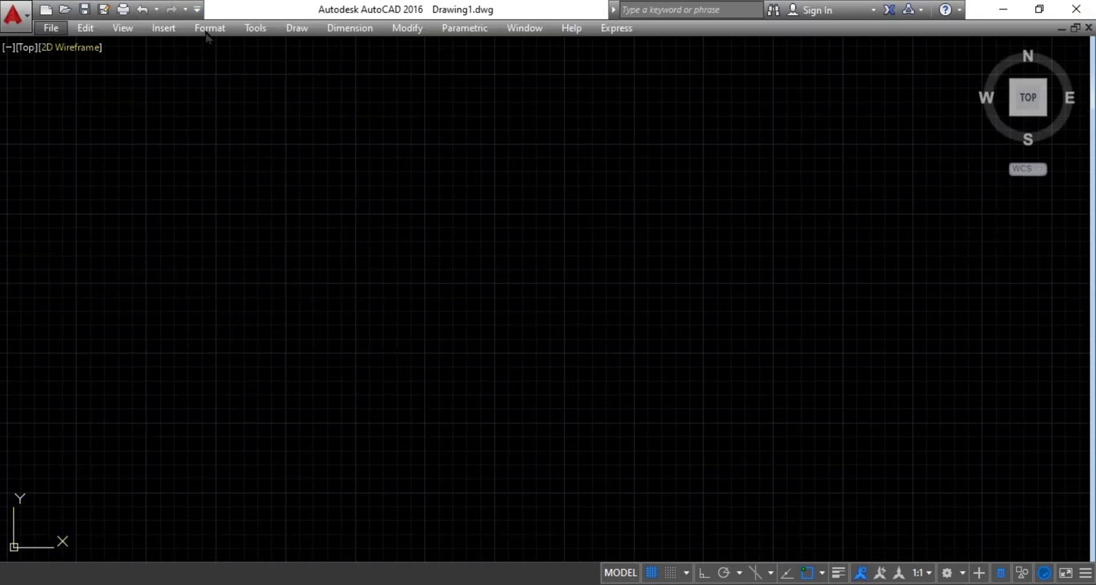
left_click(52, 28)
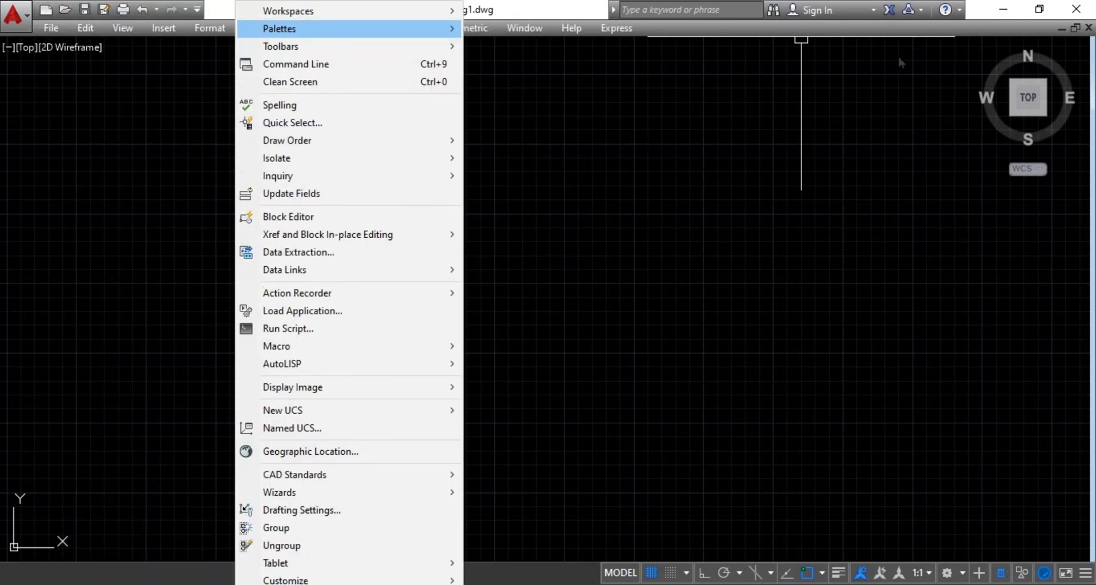
left_click(681, 33)
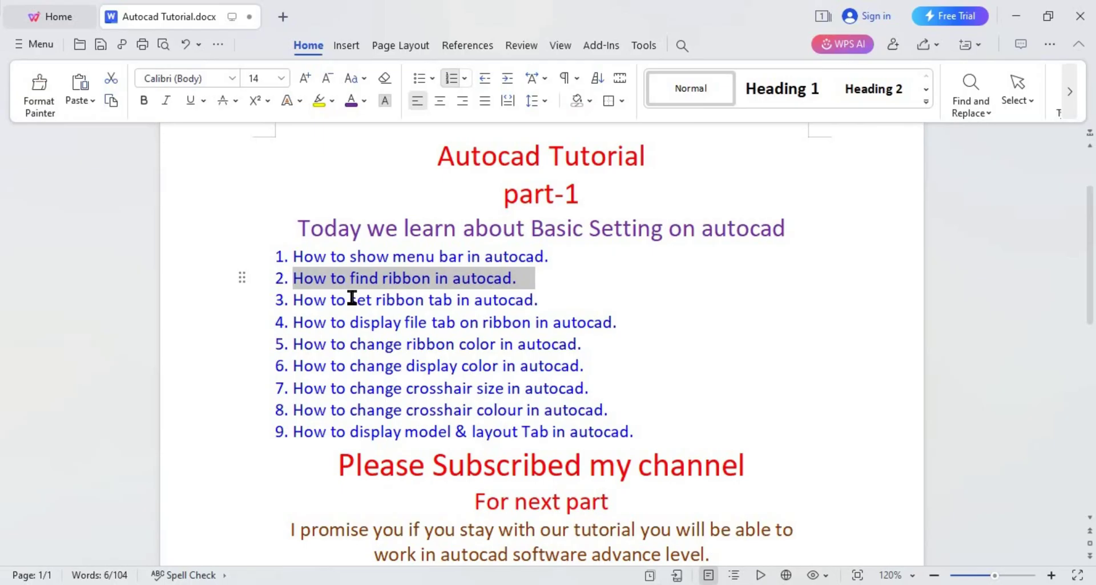
Highlight the second topic in the tutorial document, about finding the ribbon.
left_click(340, 293)
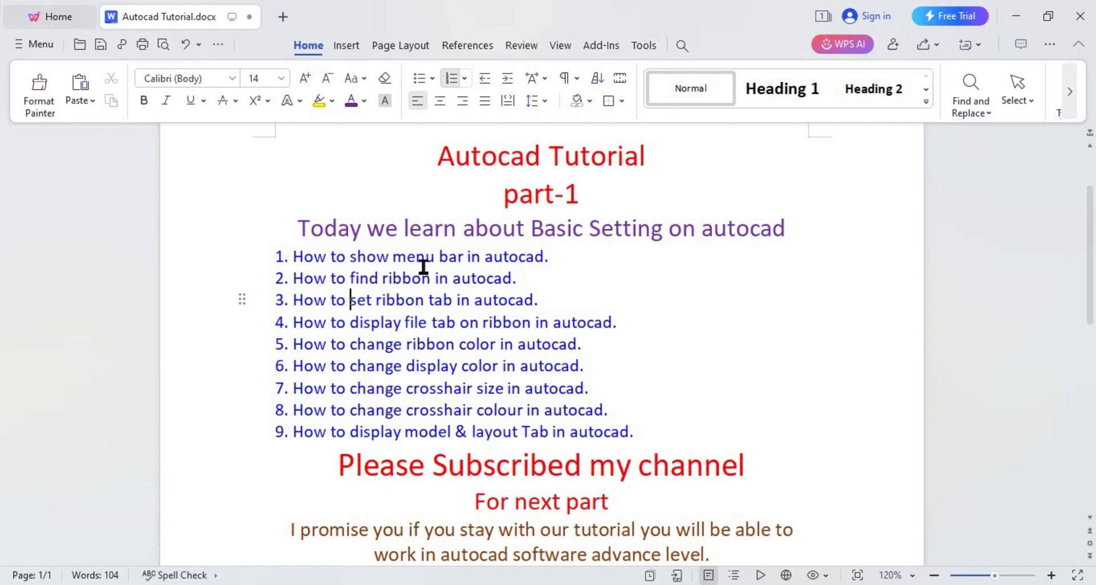
left_click_drag(525, 275, 293, 278)
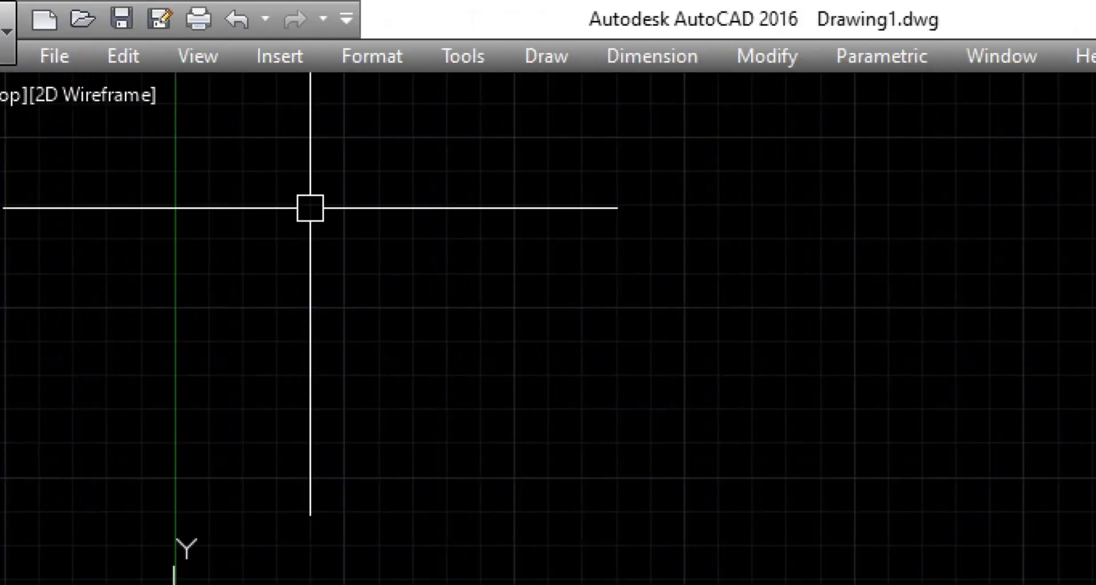
left_click(463, 57)
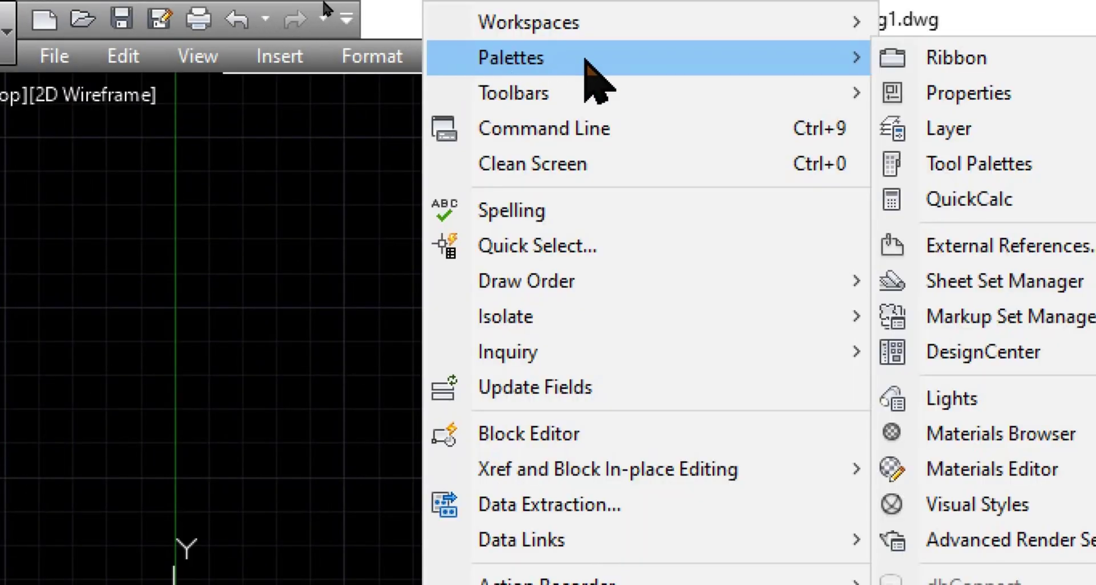
mouse_move(584, 60)
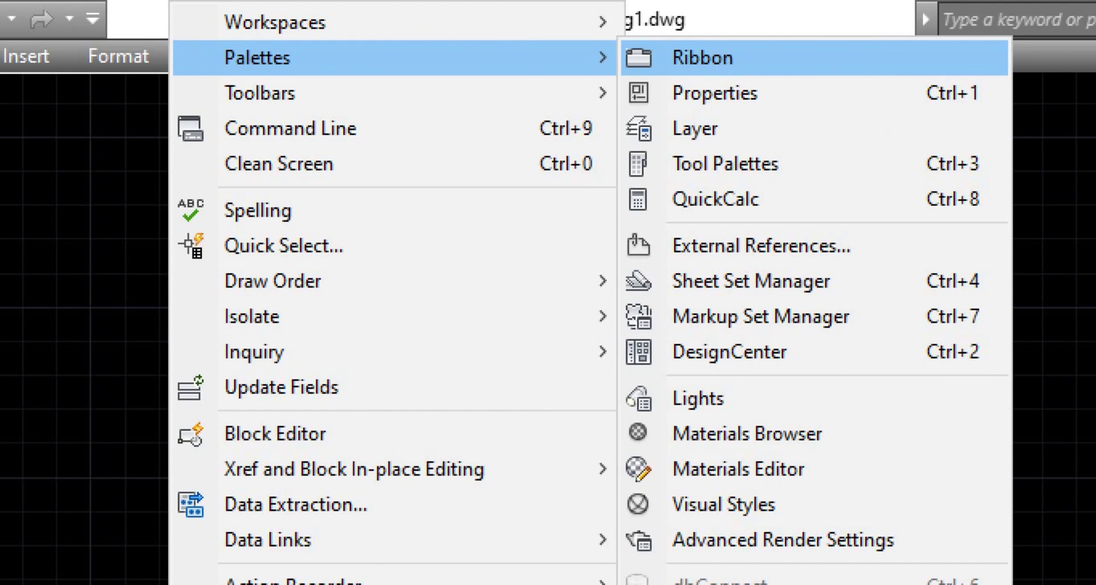
mouse_move(686, 38)
left_mouse_down()
mouse_move(725, 57)
mouse_move(734, 39)
left_mouse_up()
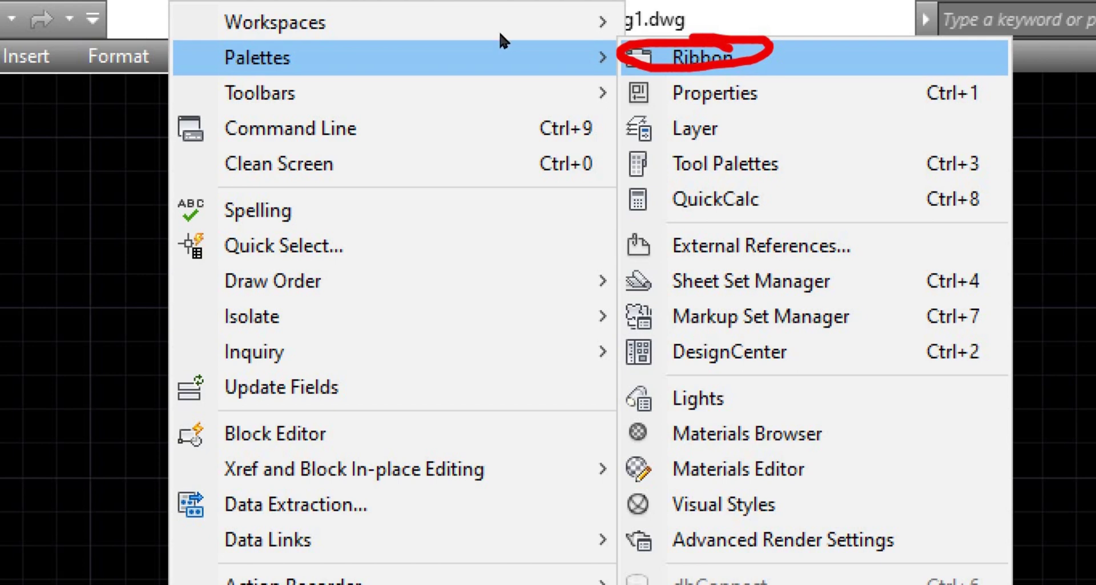
key("Escape")
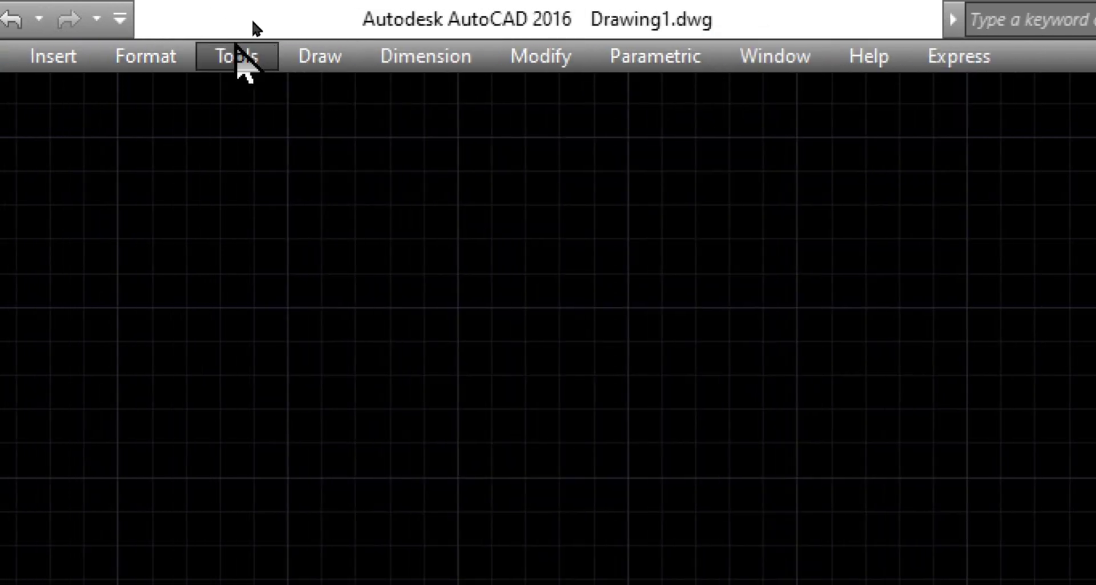
Display the ribbon in AutoCAD and expand it to show its full tool panels.
left_click(237, 56)
mouse_move(293, 28)
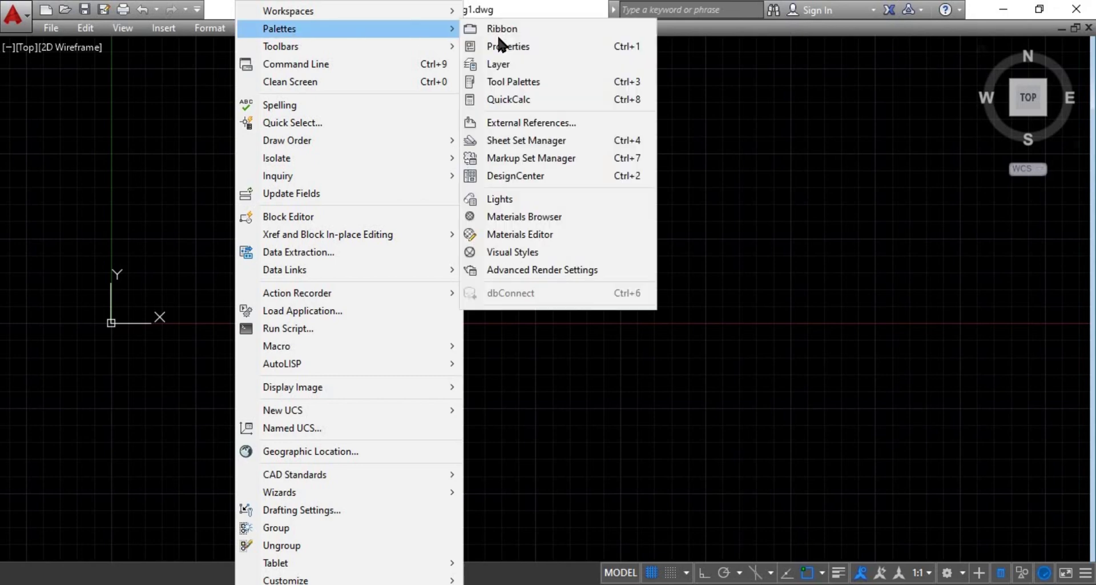
left_click(497, 32)
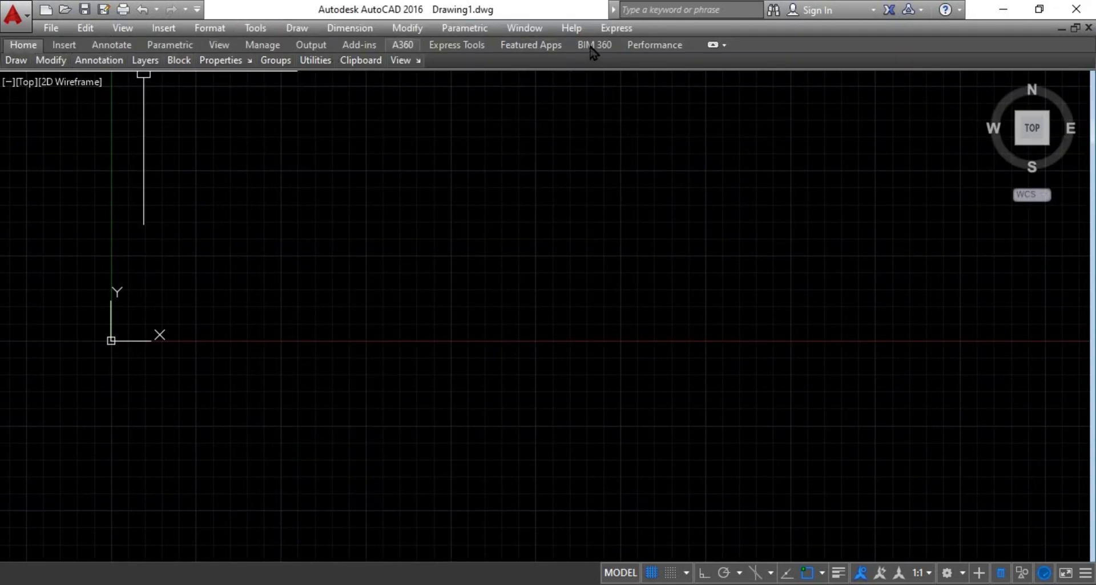
left_click(713, 46)
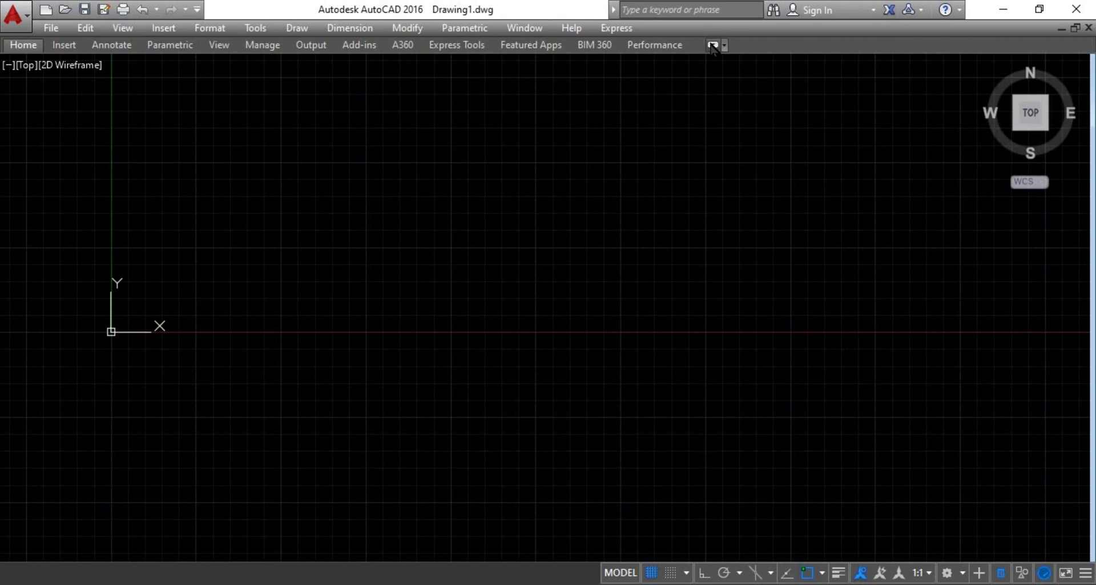
left_click(713, 46)
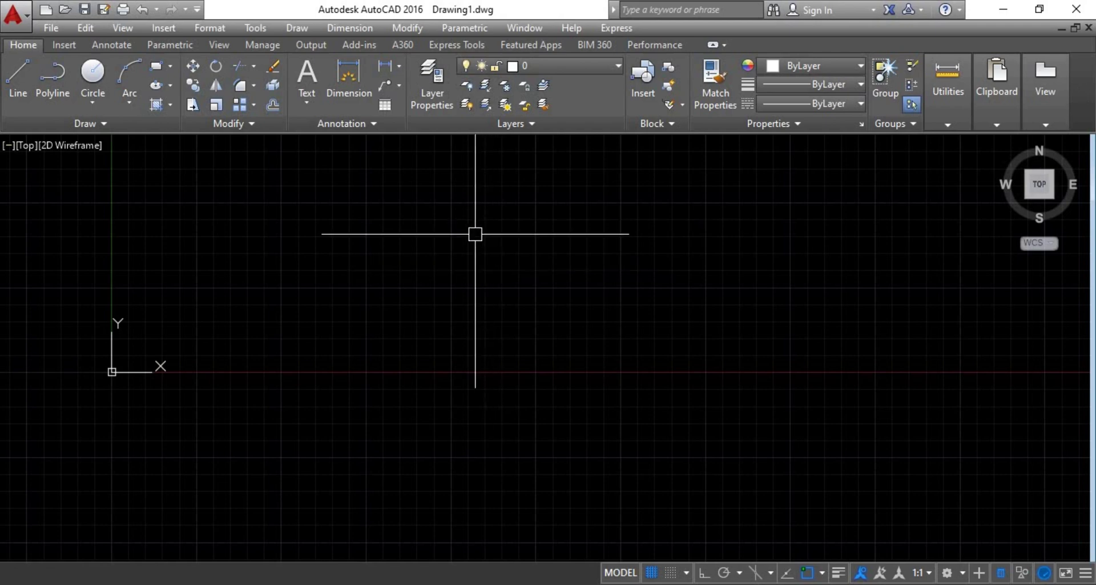
Restore the closed ribbon with the RIBBON command and dock the floating palette horizontally above the drawing area.
key("ctrl+0")
type("RIBBo")
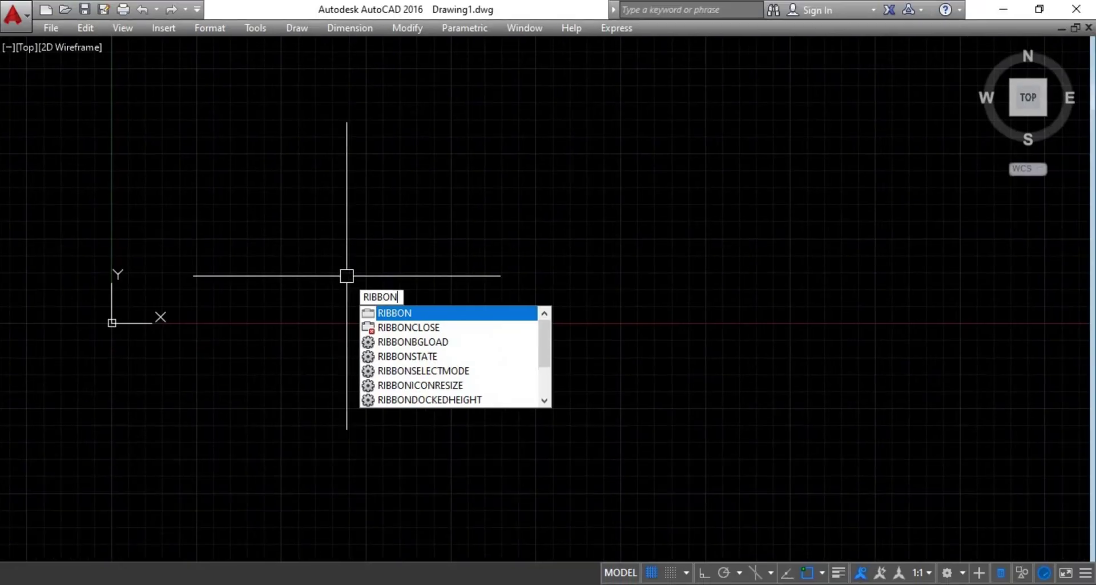
key("Return")
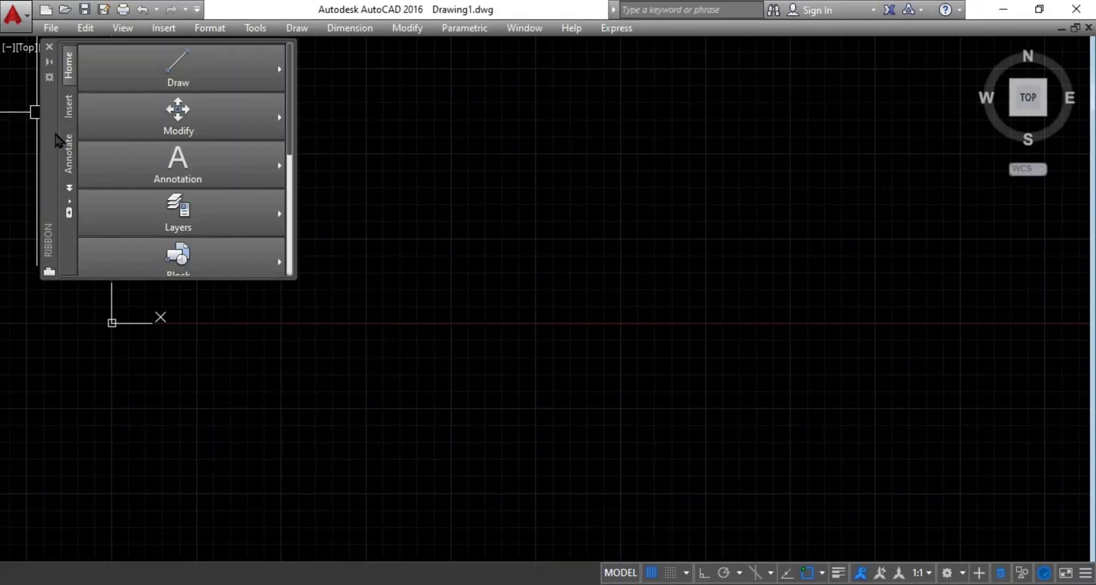
left_click_drag(51, 136, 575, 523)
left_click_drag(20, 123, 626, 53)
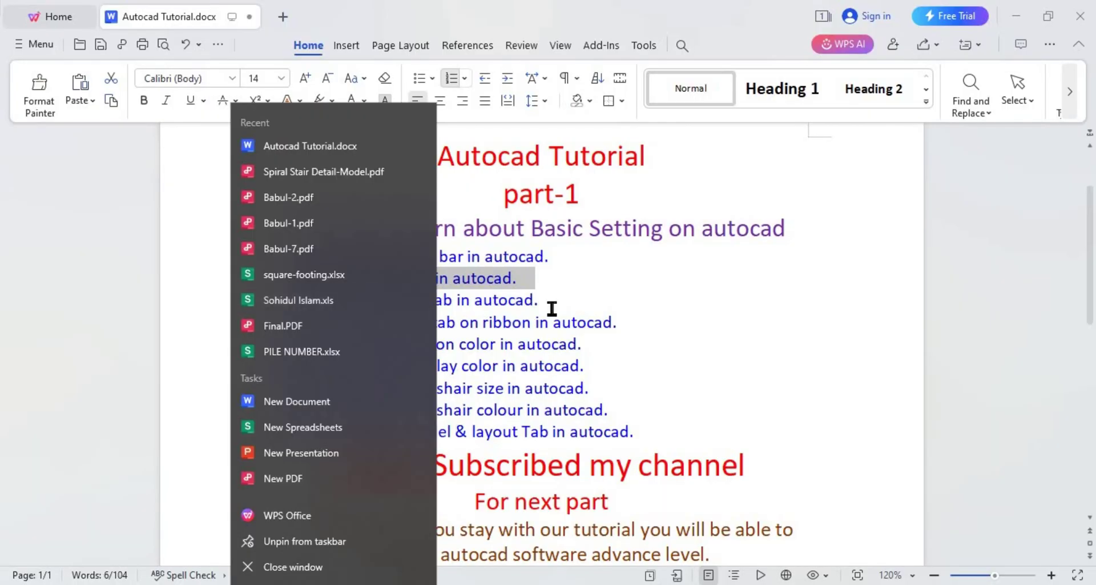
Return from the tutorial document to AutoCAD and examine the Insert, Annotate, Parametric, View and Express Tools ribbon tabs.
left_click(541, 301)
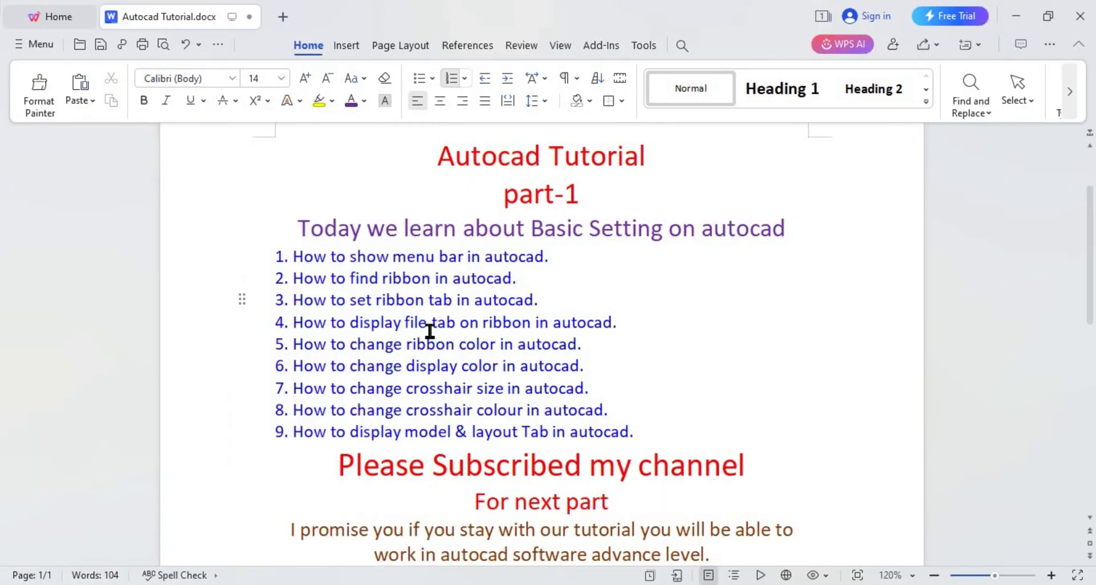
left_click(1010, 15)
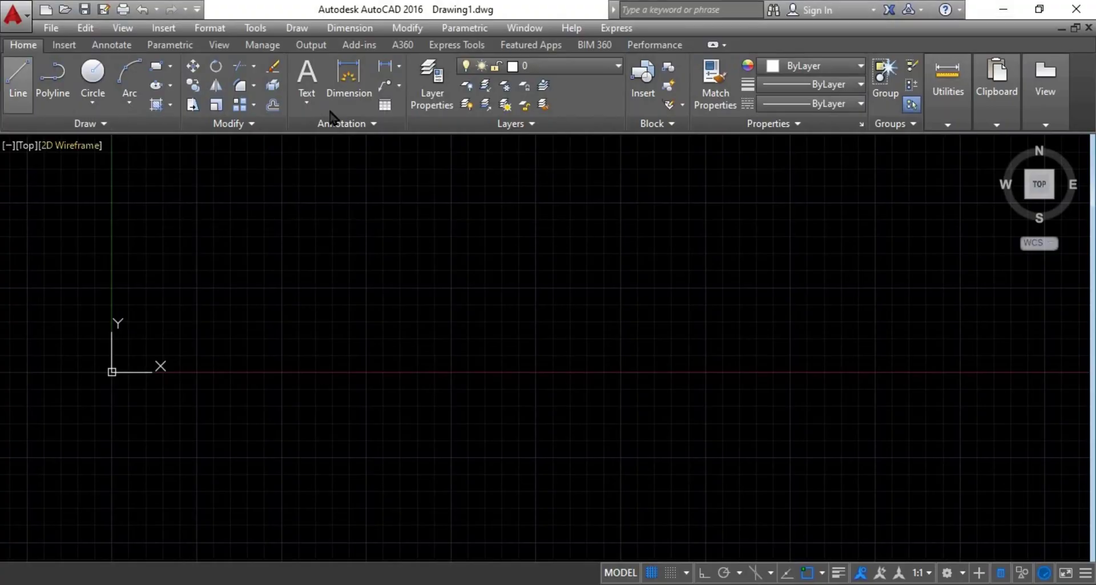
left_click(64, 45)
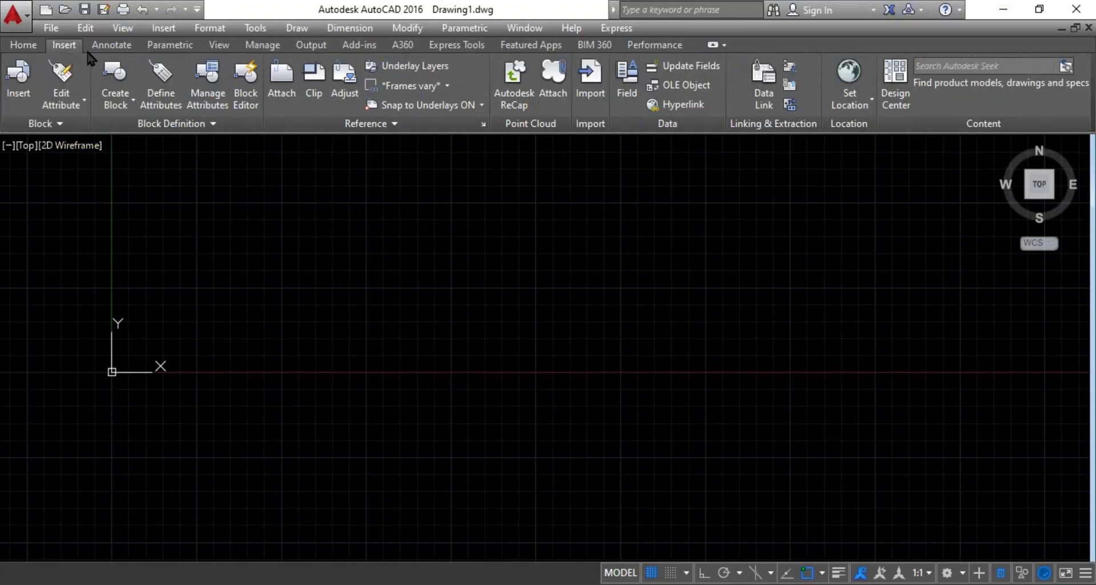
left_click(112, 45)
left_click(176, 45)
left_click(219, 45)
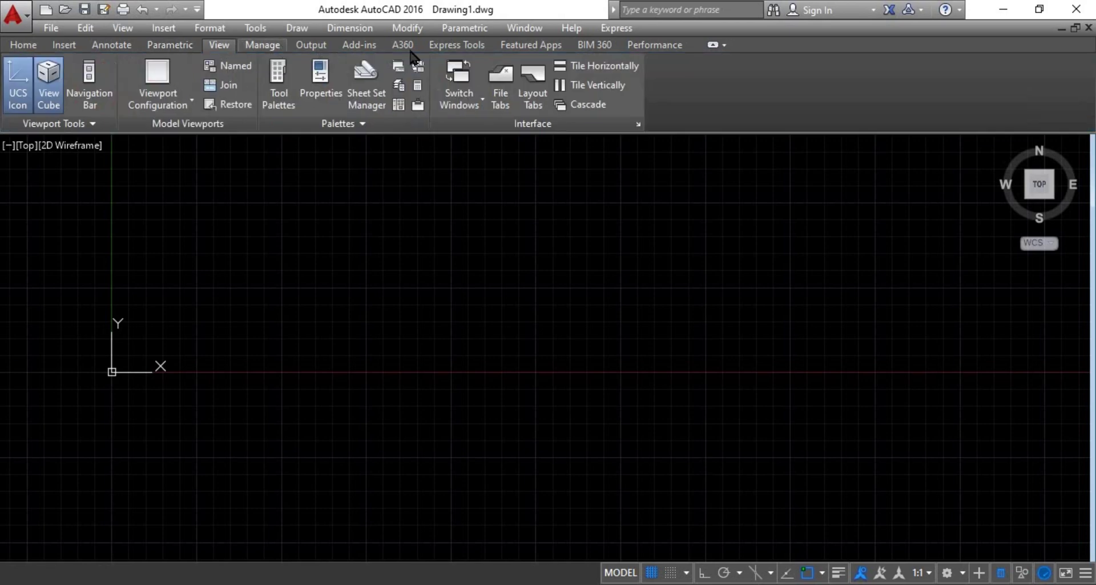
left_click(457, 44)
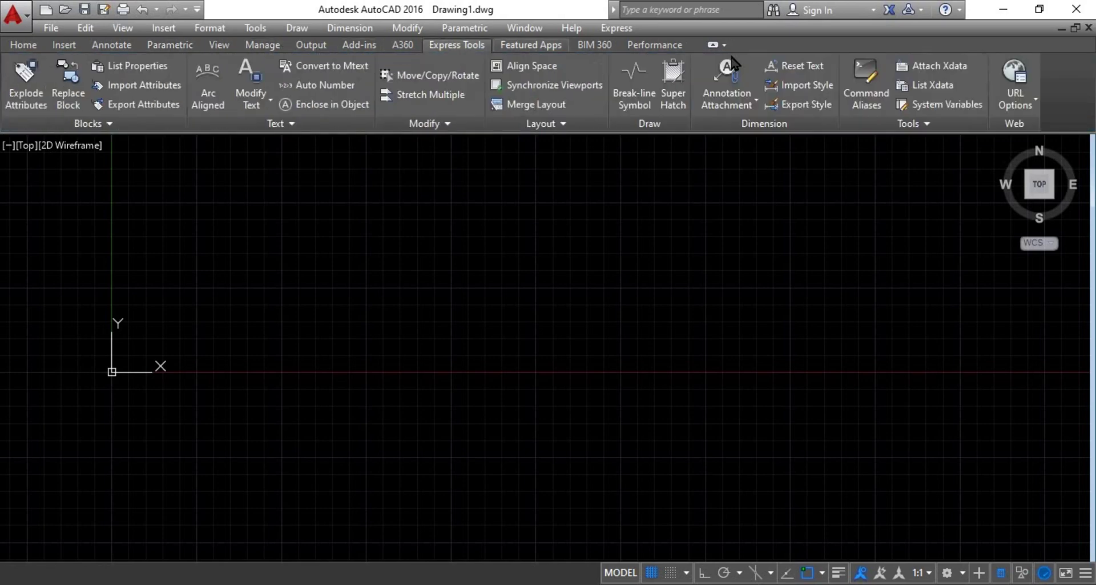
right_click(1056, 81)
mouse_move(971, 135)
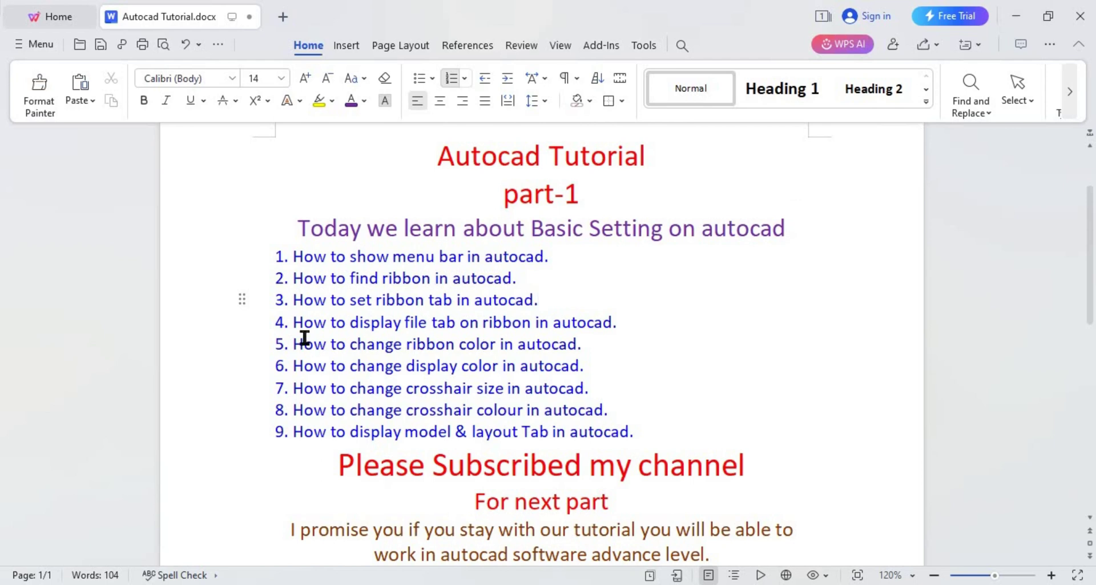
Highlight the fourth topic in the WPS Office tutorial document, about displaying the file tab on the ribbon.
left_click_drag(298, 323, 644, 313)
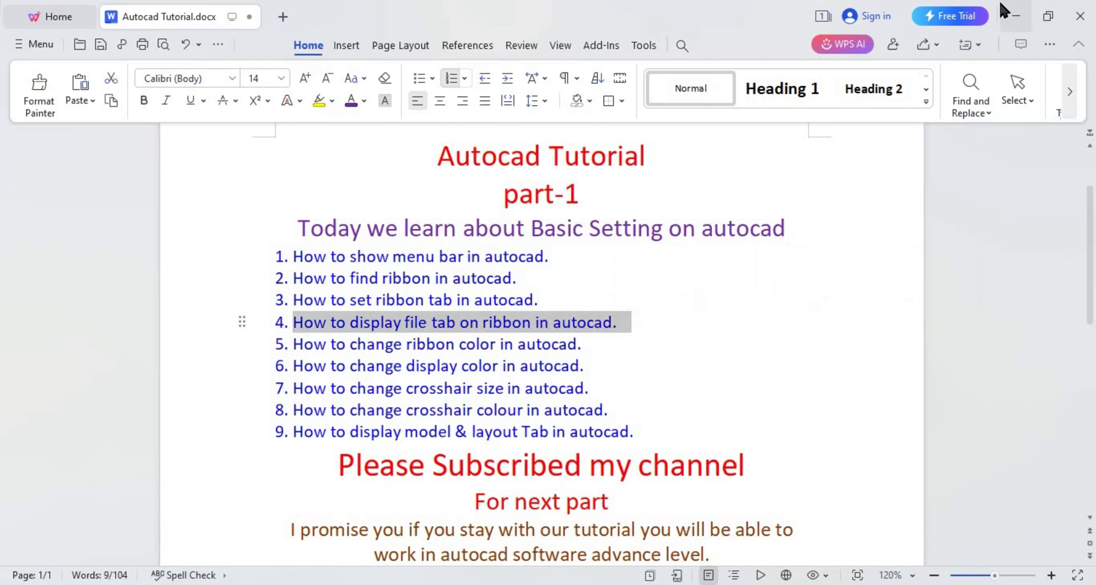
Switch back to AutoCAD and turn on Display File Tabs in the Options display settings.
left_click(1005, 11)
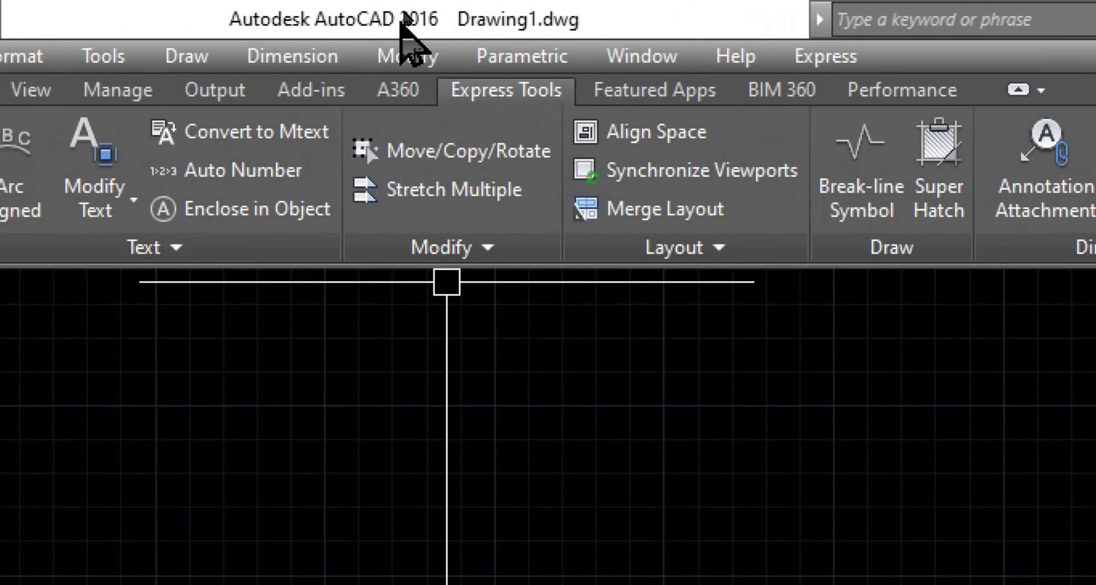
mouse_move(447, 8)
left_mouse_down()
mouse_move(605, 5)
mouse_move(474, 43)
mouse_move(556, 12)
mouse_move(618, 50)
left_mouse_up()
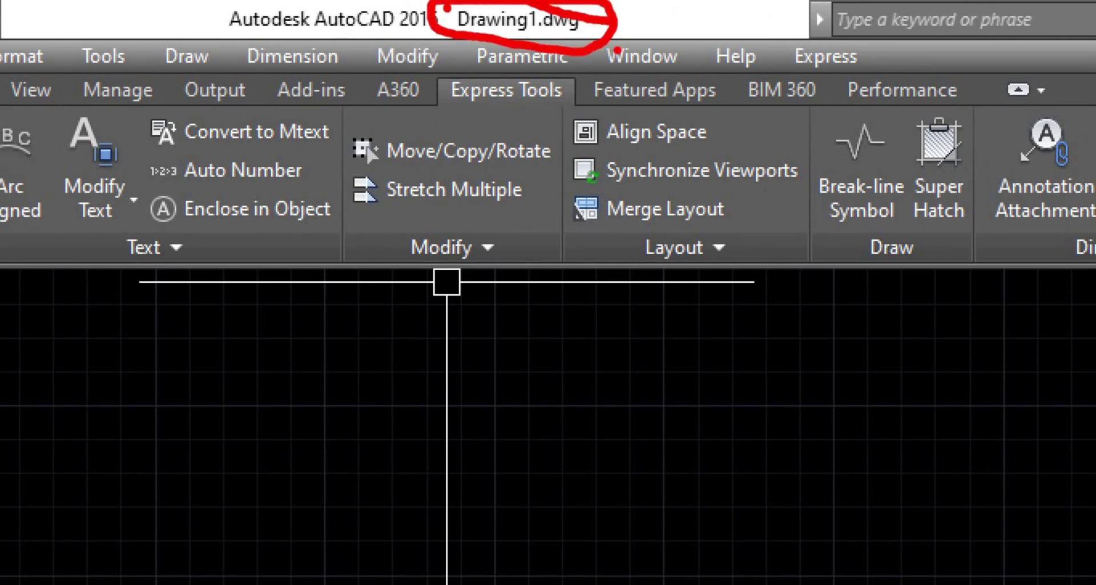
key("Escape")
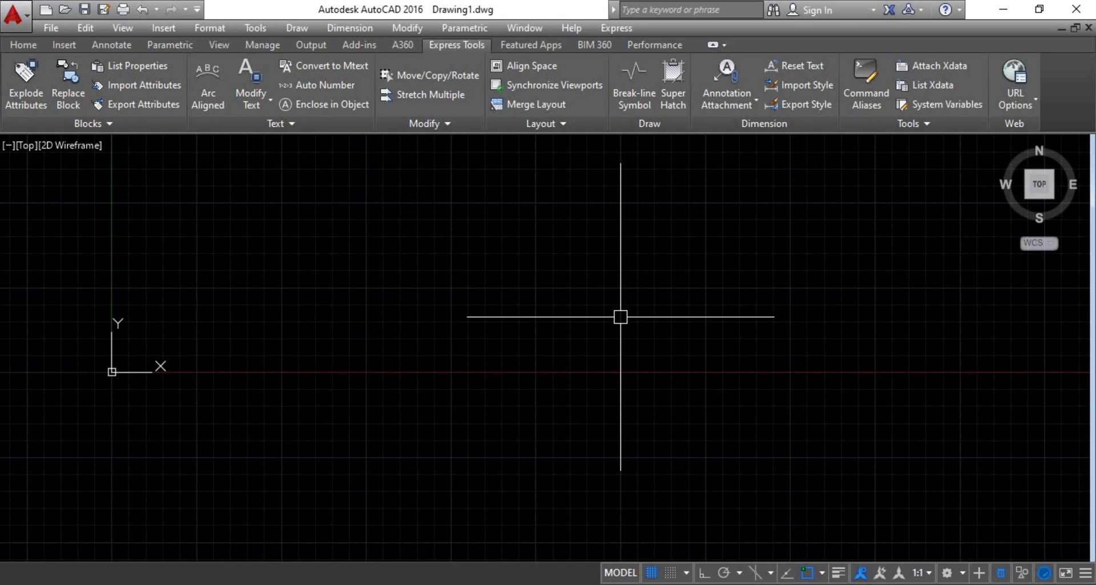
type("OP")
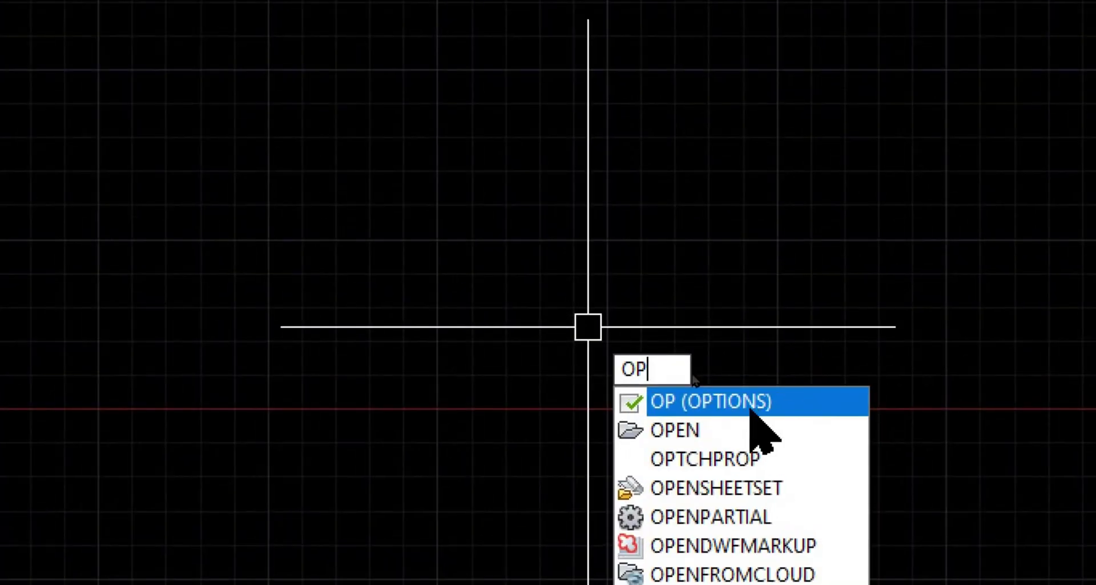
left_click(723, 401)
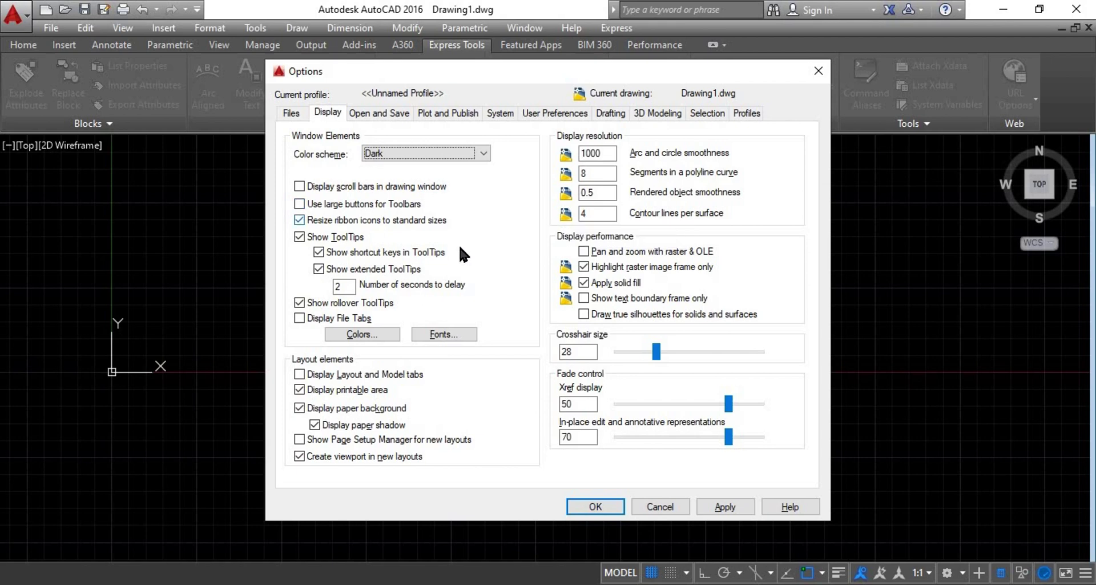
left_click(291, 113)
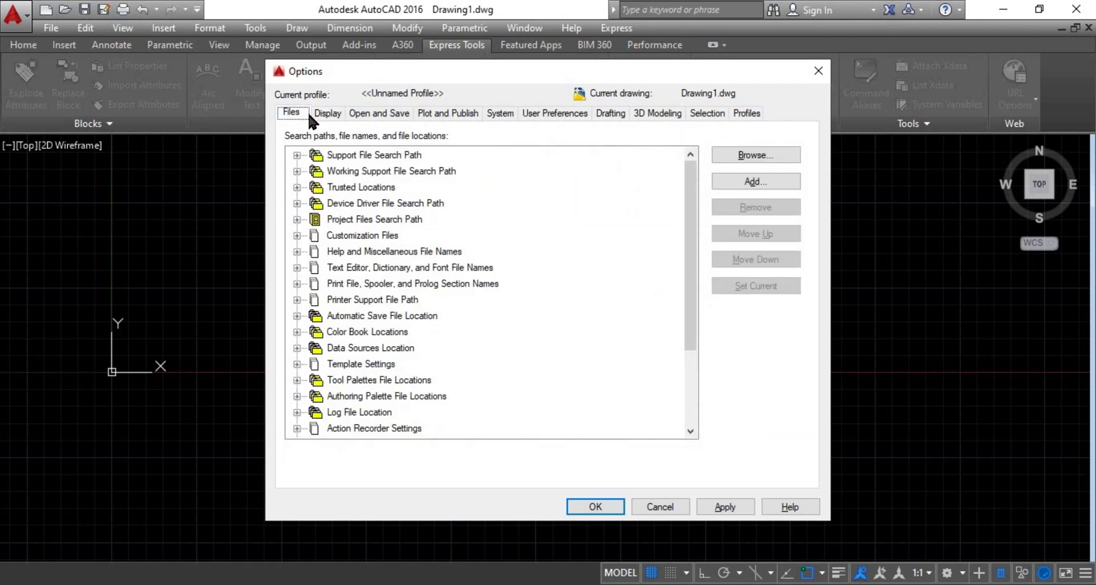
left_click(327, 113)
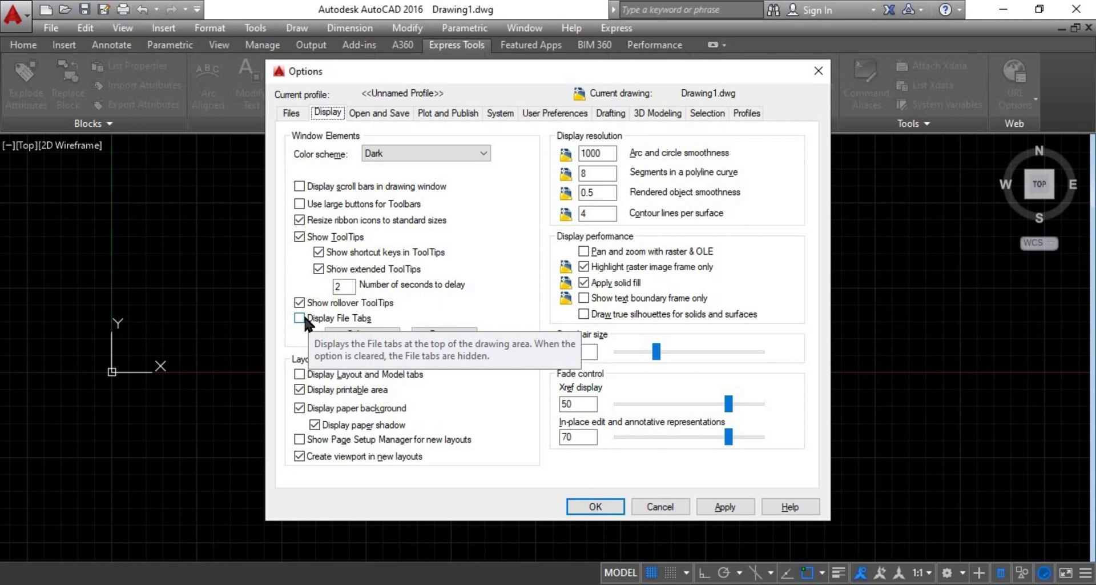
left_click(303, 316)
left_click(707, 501)
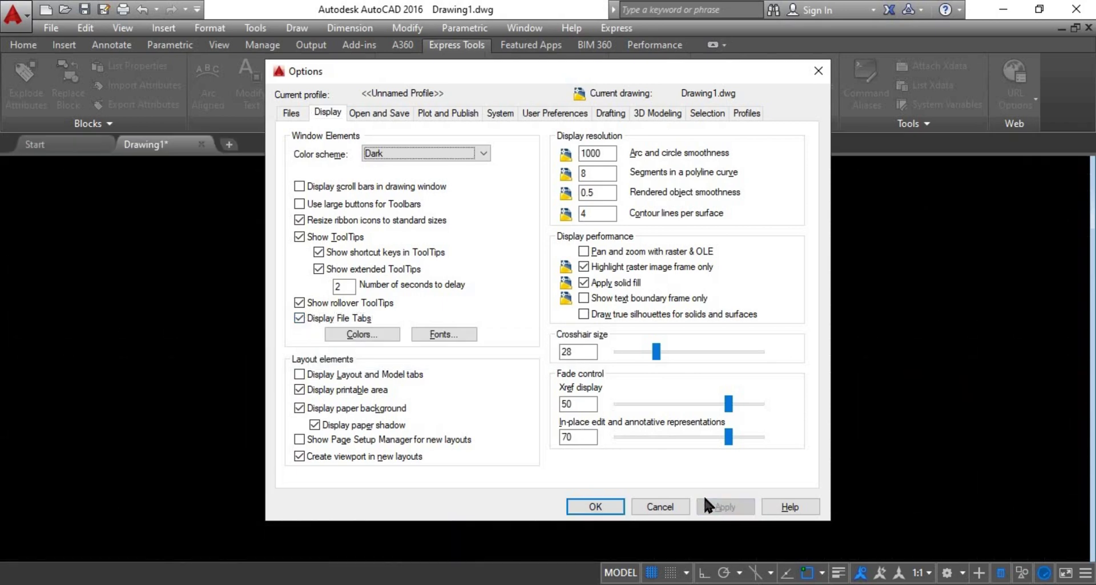
left_click(594, 507)
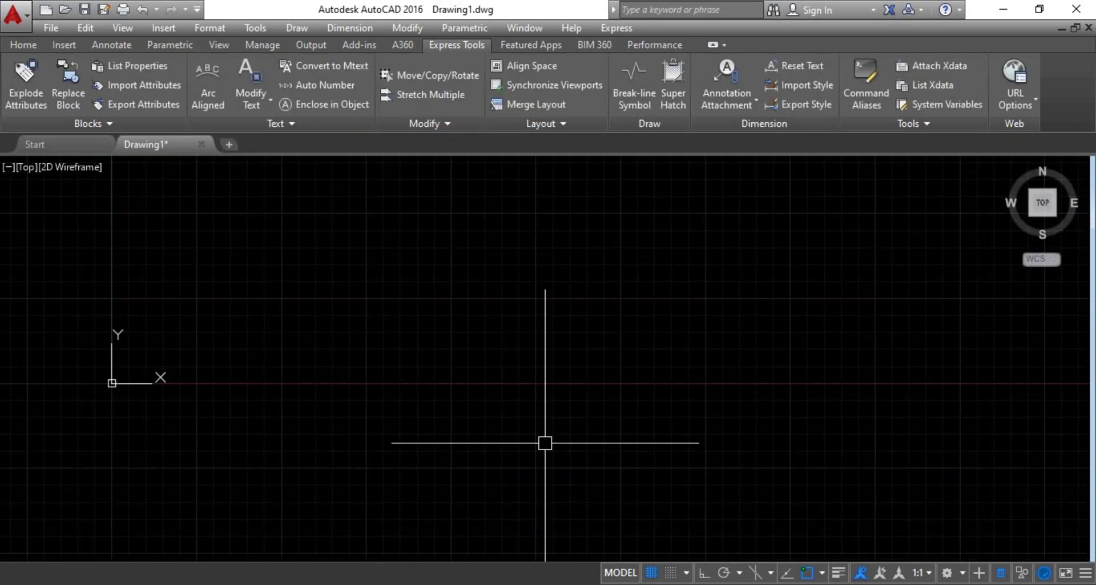
View the Start file tab, return to the Drawing1 file tab and look over its drawing area.
left_click(55, 144)
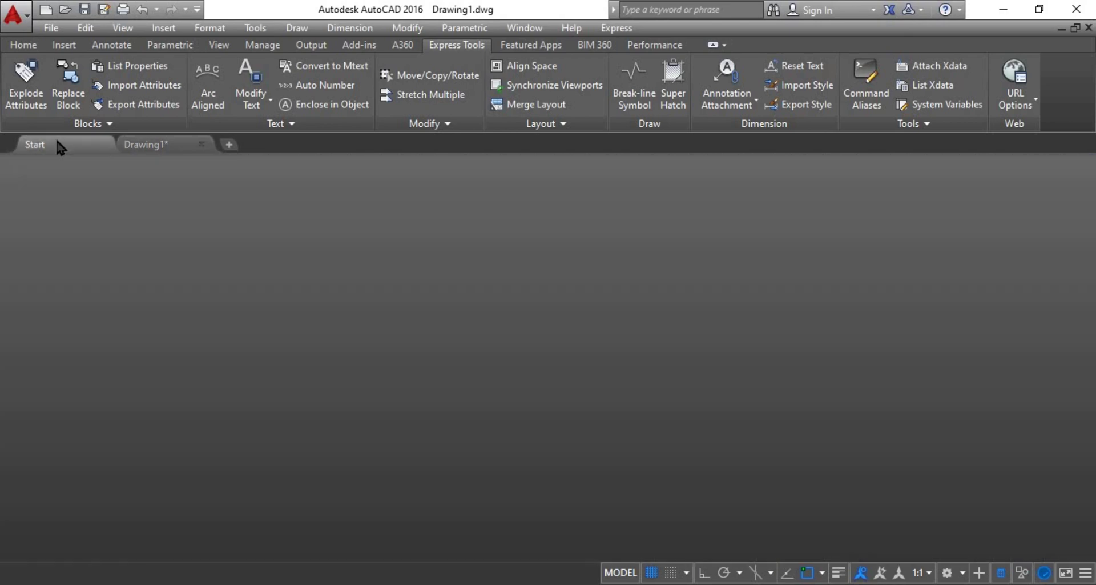
left_click(160, 147)
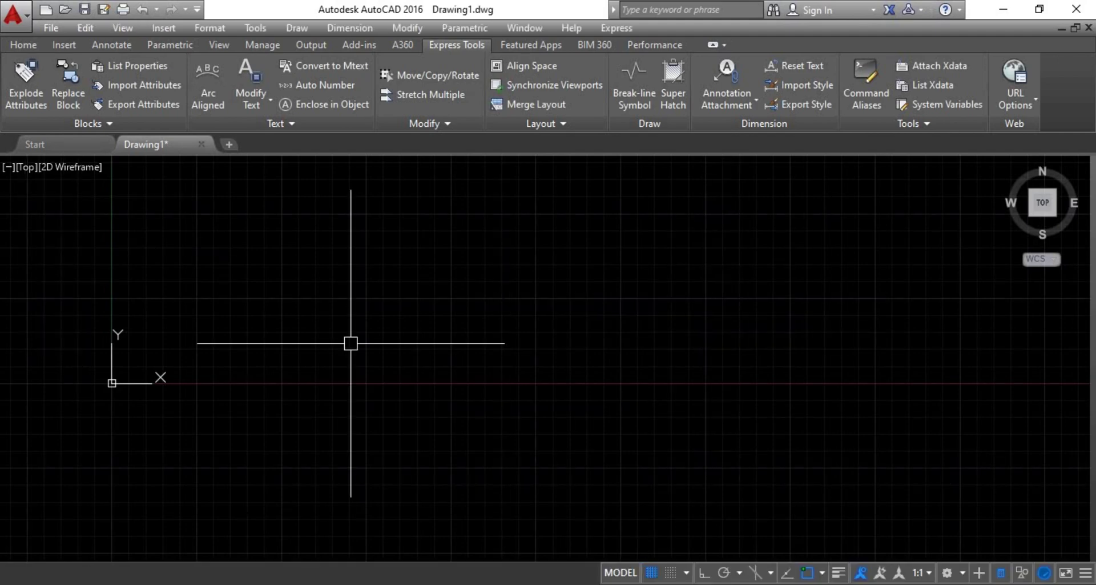
mouse_move(352, 343)
middle_mouse_down()
mouse_move(411, 362)
mouse_move(640, 379)
mouse_move(546, 382)
middle_mouse_up()
scroll(514, 316, "down", 5)
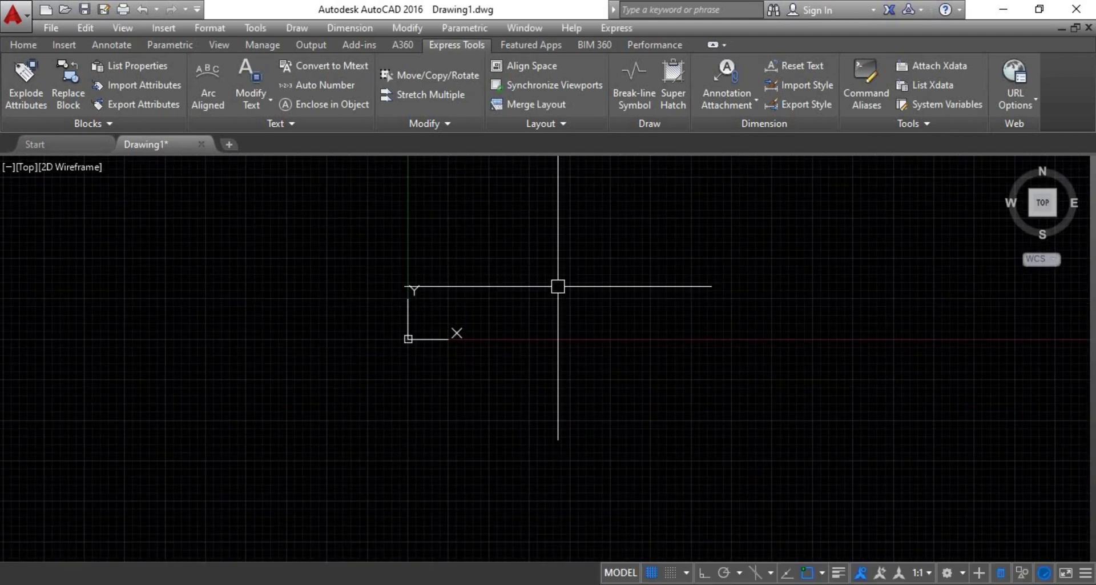
middle_click_drag(539, 294, 430, 349)
Check the next topic in the WPS Office document, return to AutoCAD and set the window color scheme to Light.
left_click(341, 583)
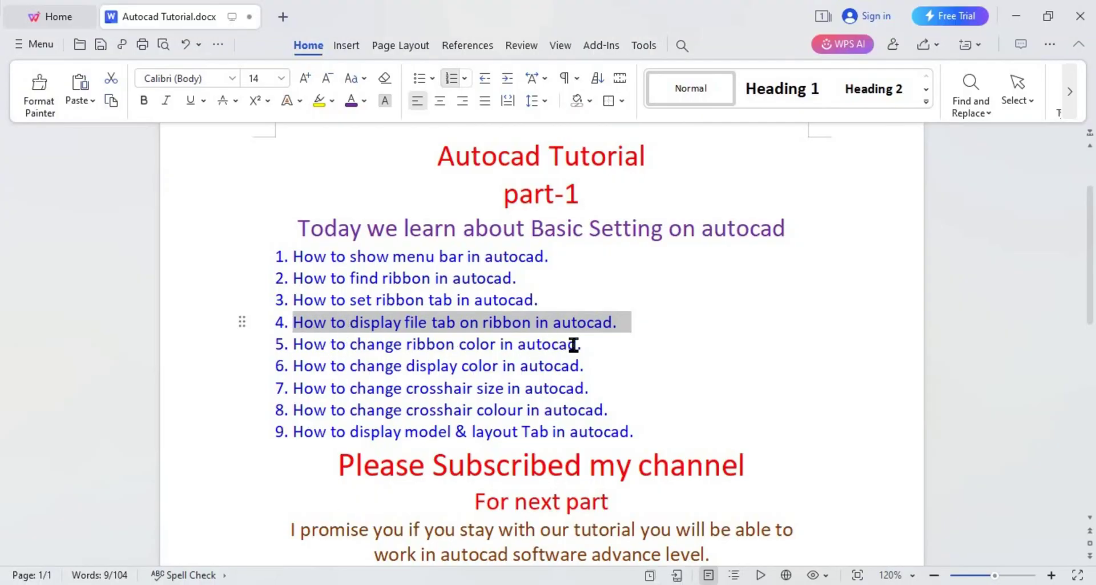
left_click(1010, 14)
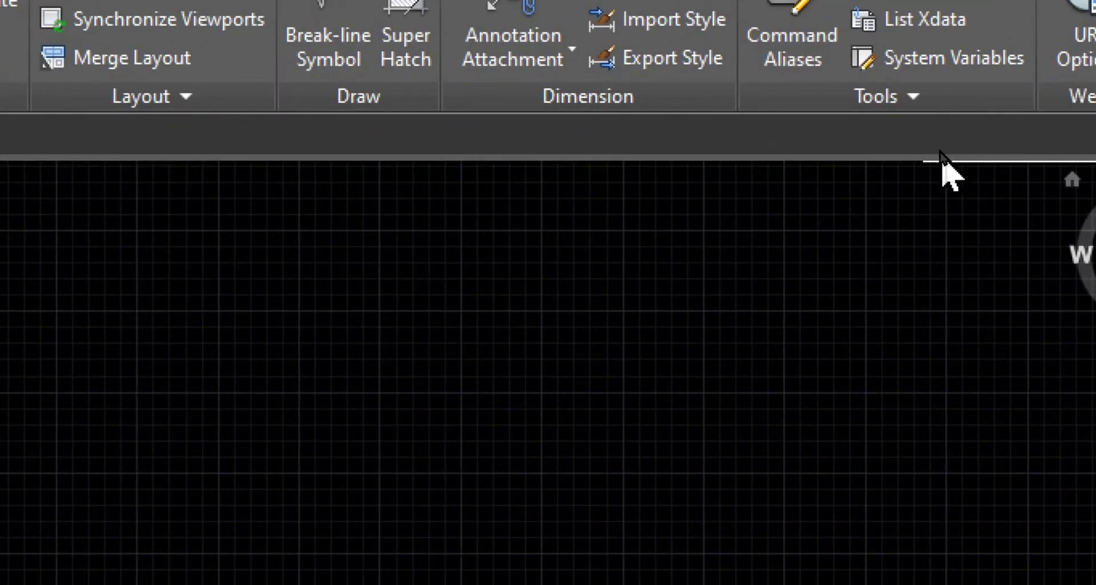
type("op")
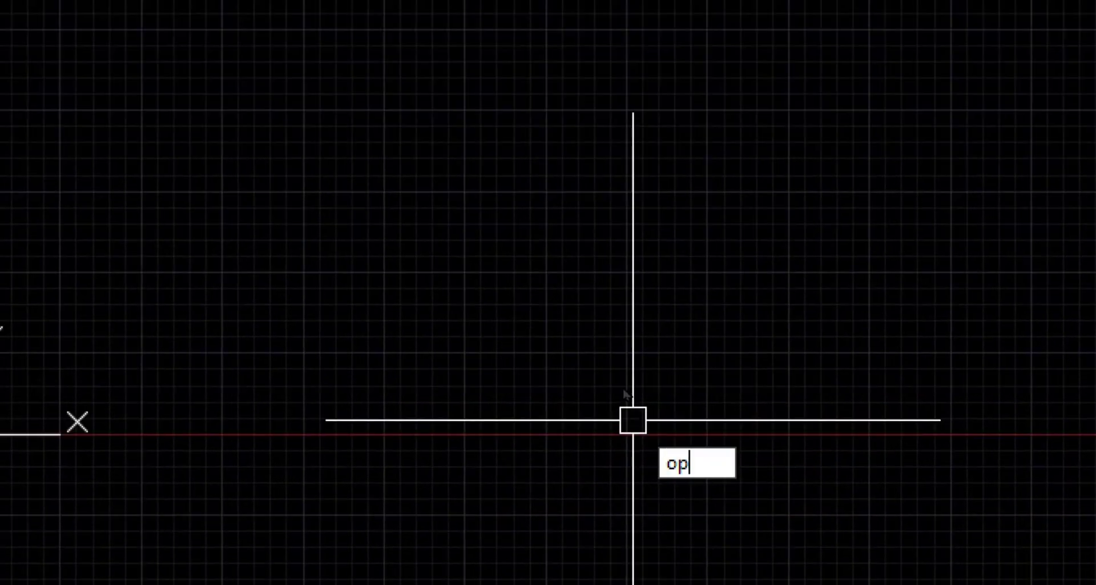
key("Return")
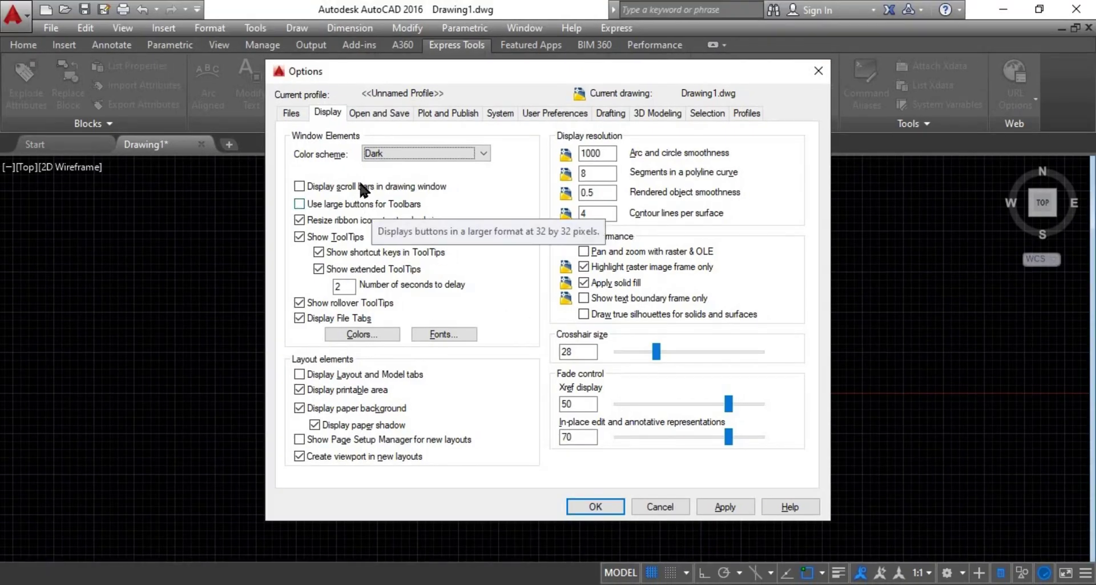
left_click(293, 114)
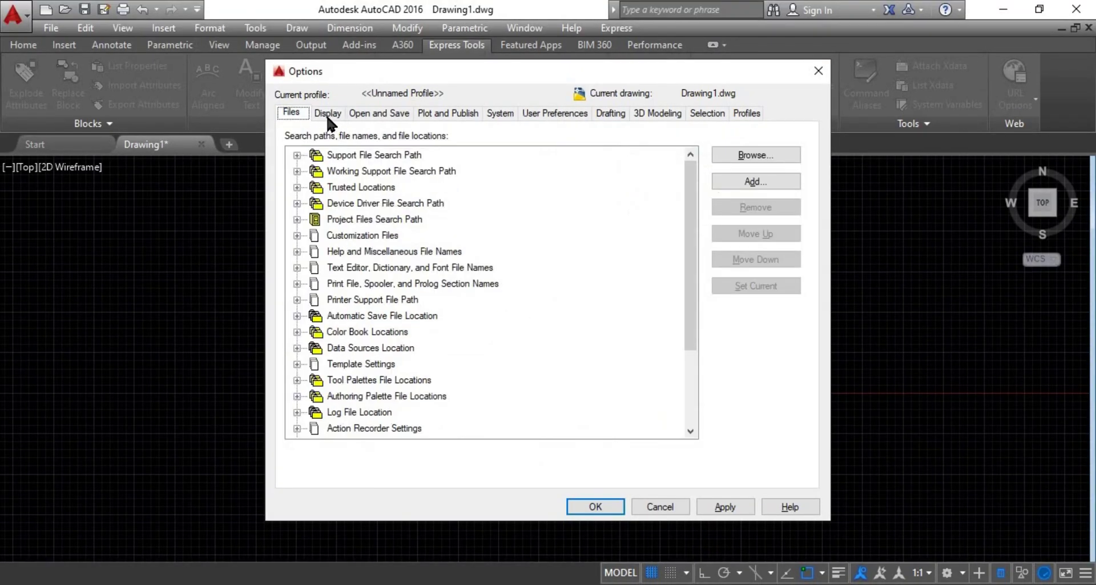
left_click(329, 114)
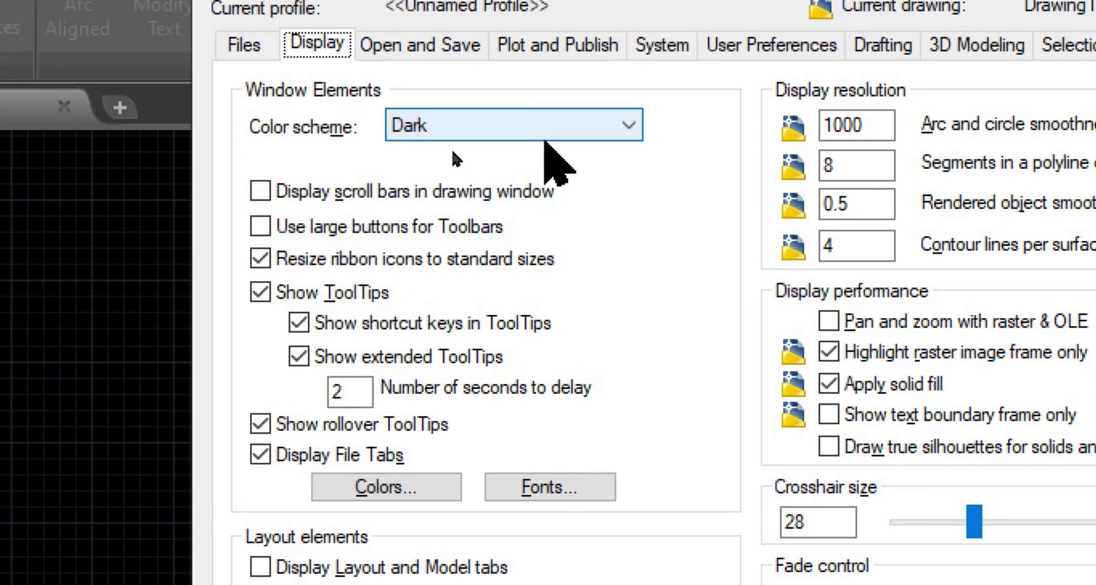
left_click(571, 126)
left_click(401, 177)
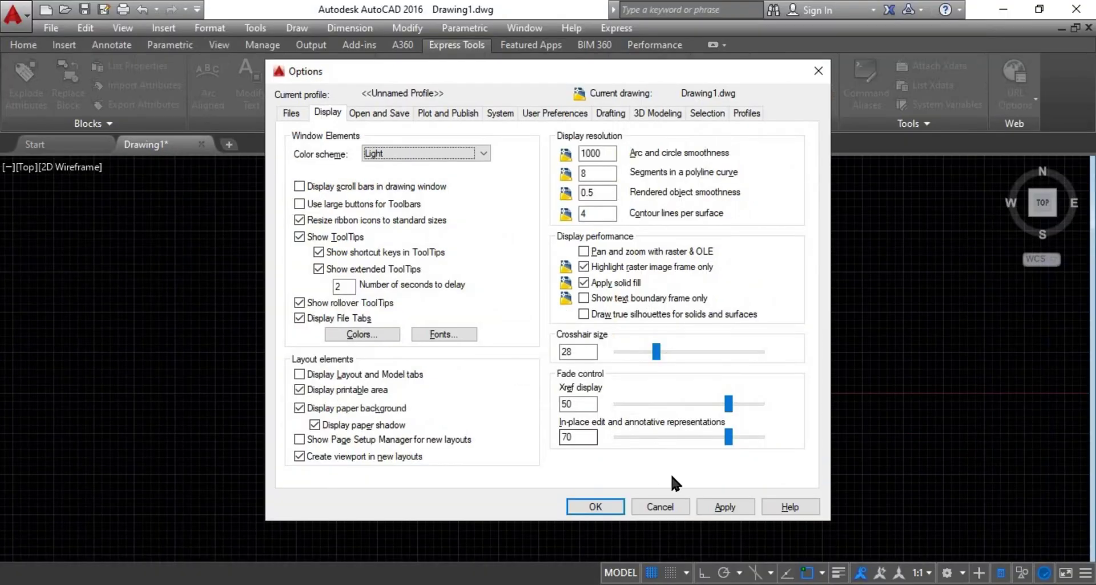
left_click(723, 507)
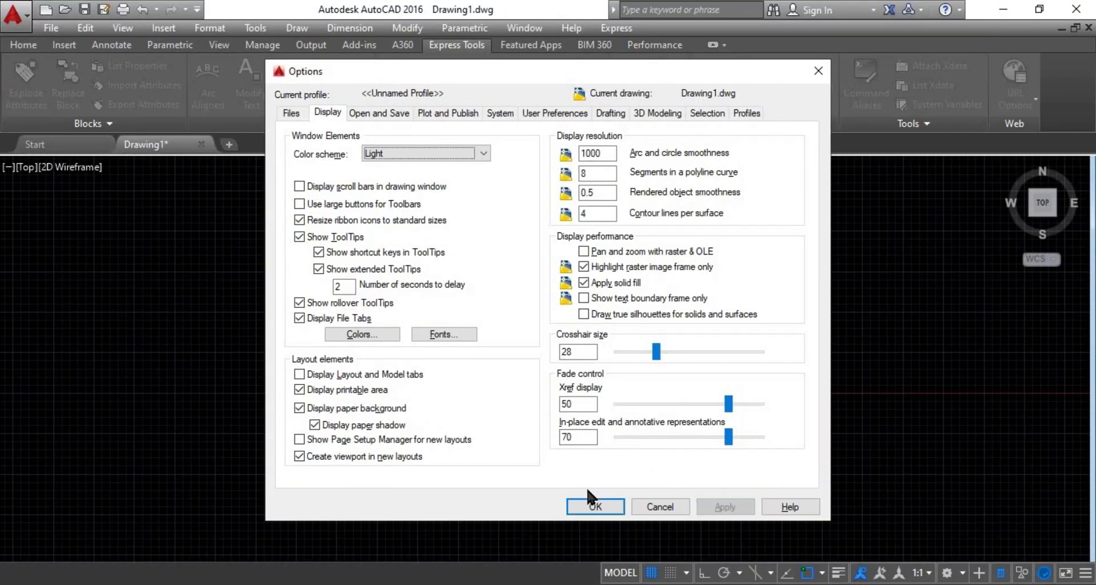
left_click(596, 505)
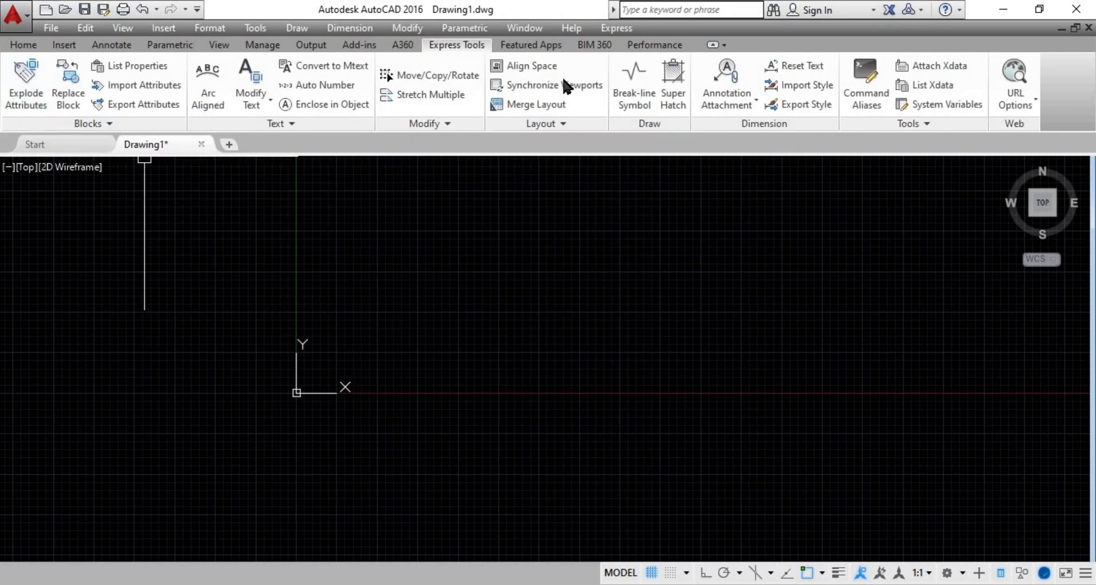
Examine the recoloured Home, Insert, Annotate and Parametric ribbon tabs and return to Home.
left_click(22, 45)
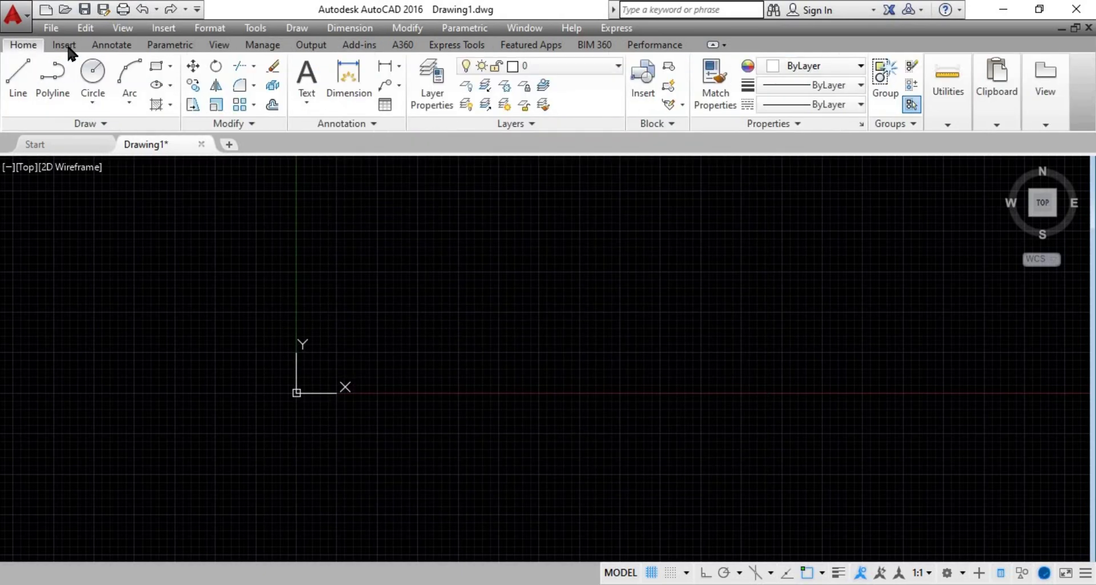
left_click(67, 46)
left_click(112, 45)
left_click(169, 45)
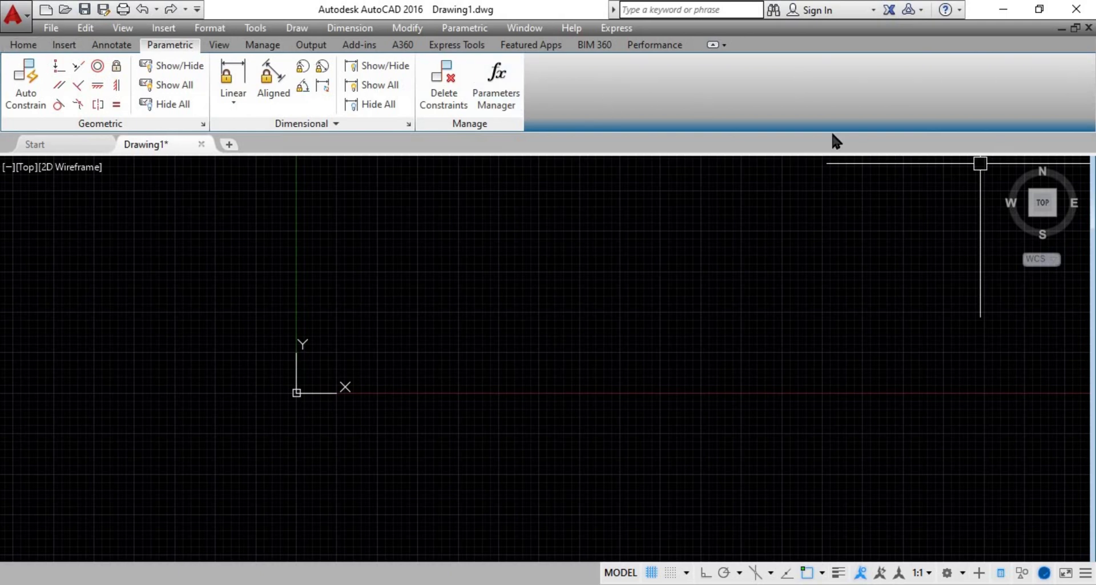
left_click(23, 44)
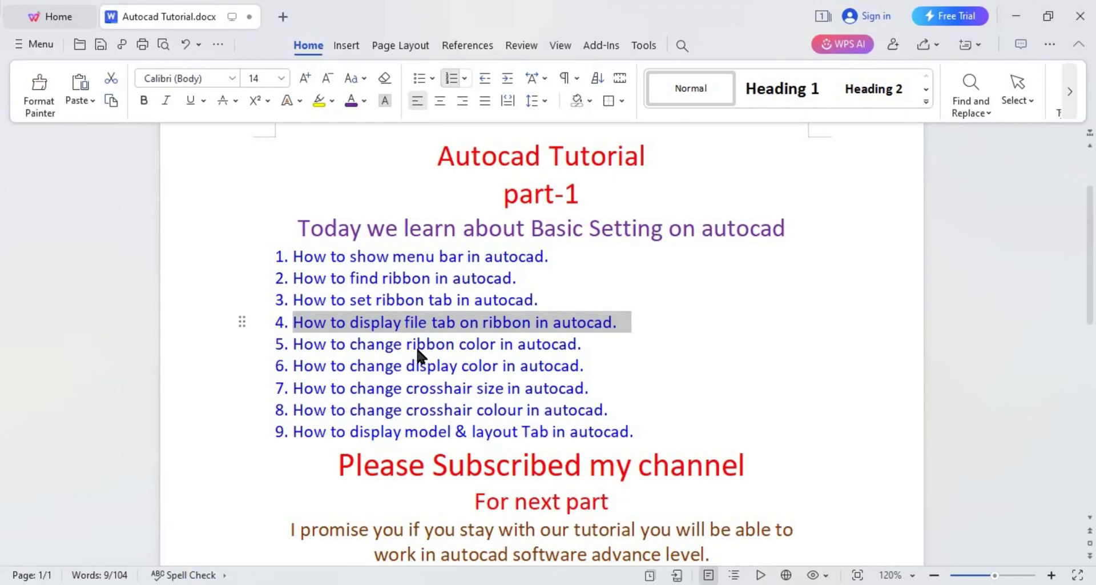
In the WPS Office tutorial document, mark the ribbon color topic and move to the sixth topic about display color.
left_click(313, 345)
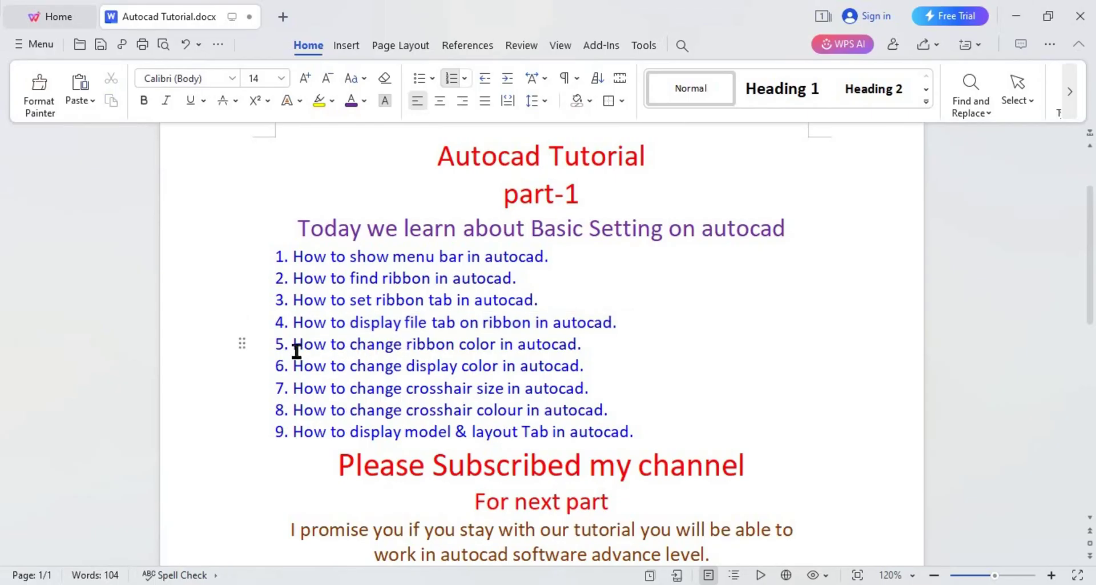
left_click_drag(518, 346, 337, 346)
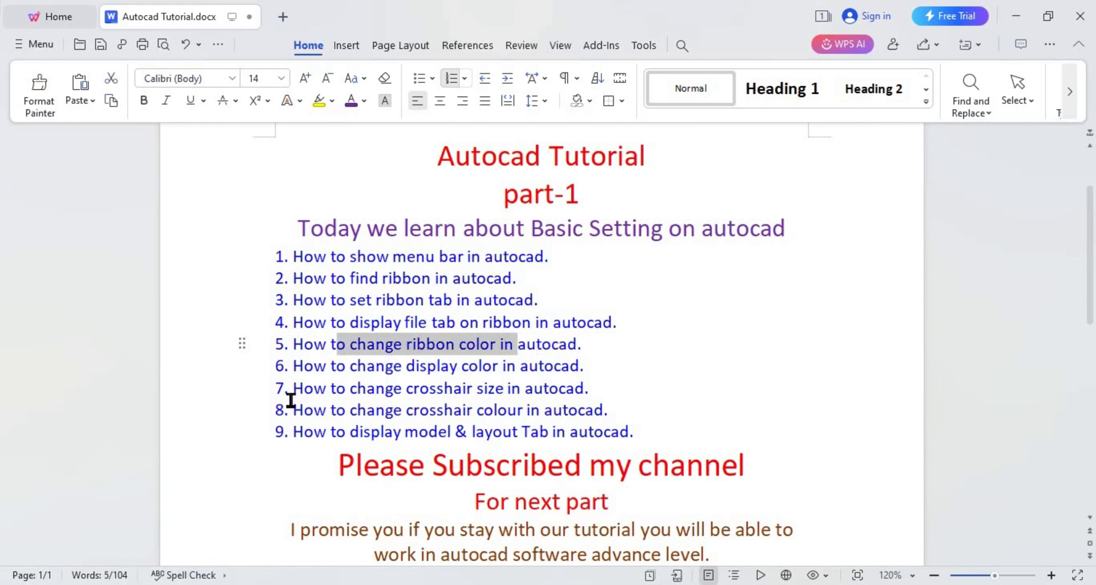
left_click(479, 366)
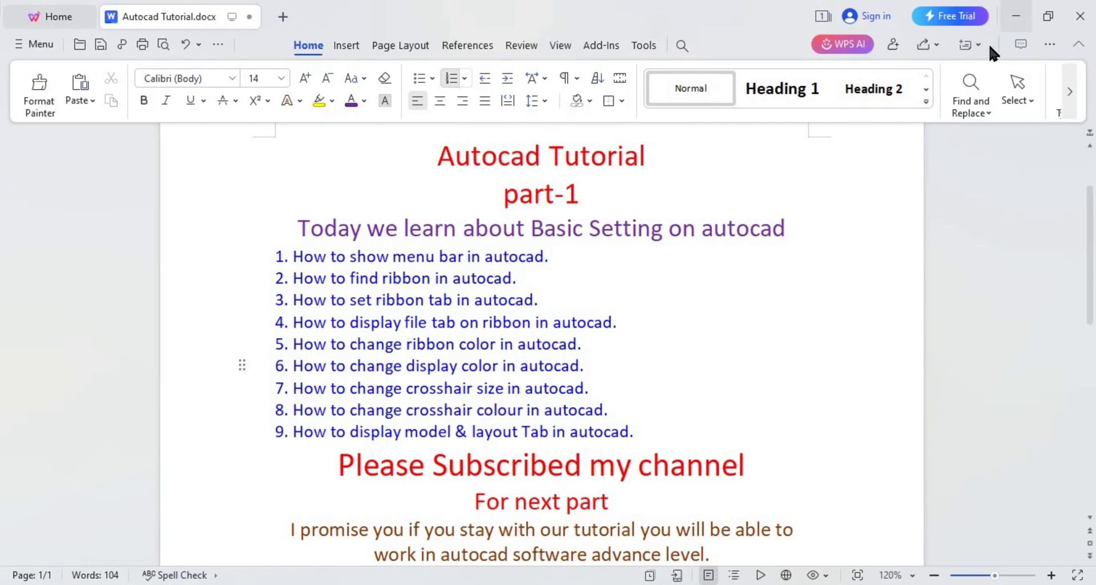
Return to AutoCAD and open the Drawing Window Colors settings from the Options display settings.
left_click(1010, 17)
mouse_move(511, 282)
middle_mouse_down()
mouse_move(426, 392)
mouse_move(460, 374)
middle_mouse_up()
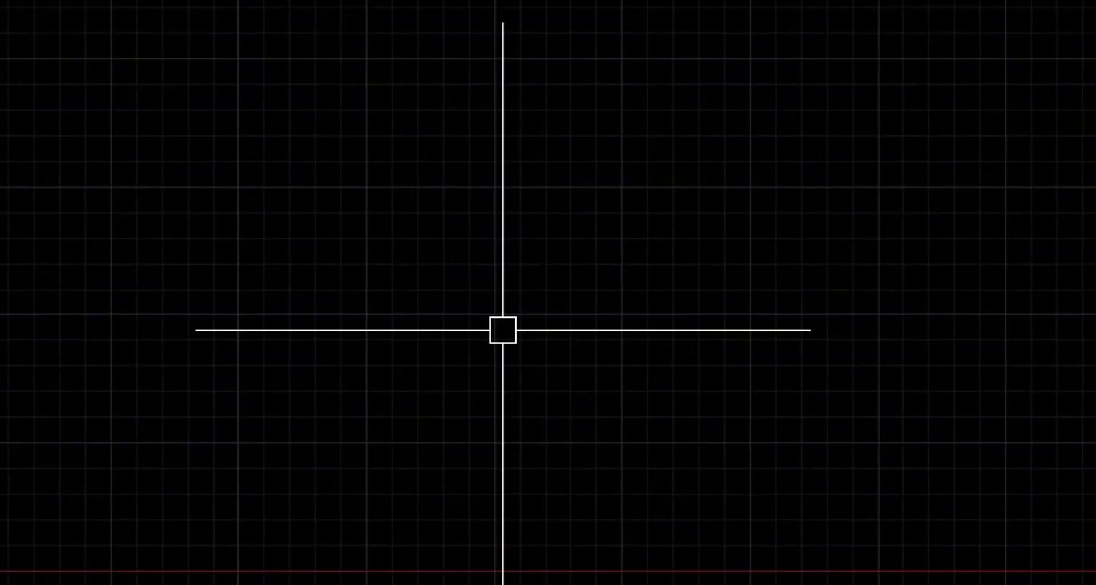
type("op")
key("Return")
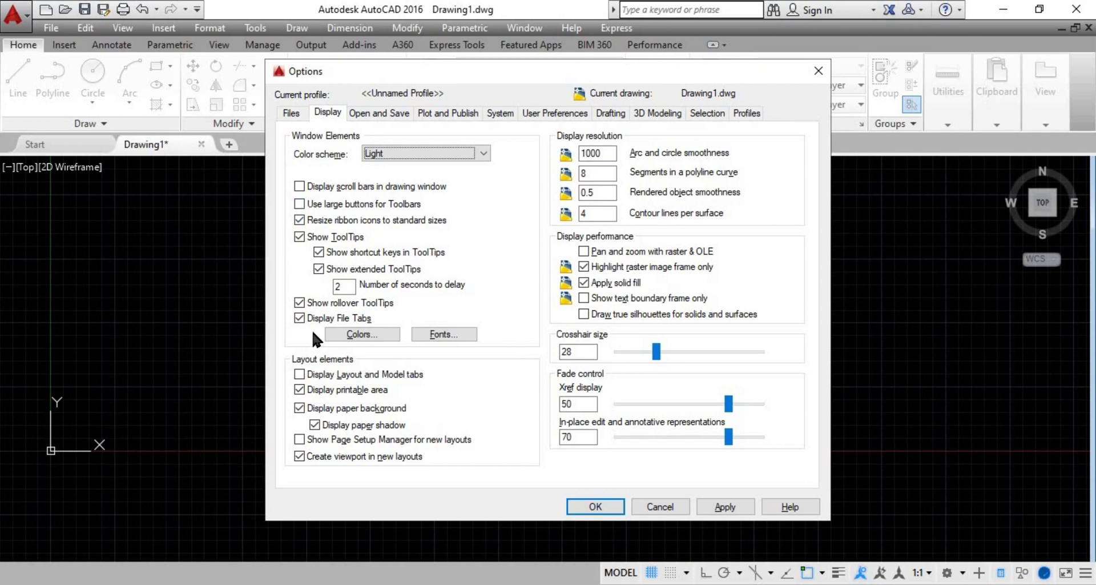
left_click(297, 113)
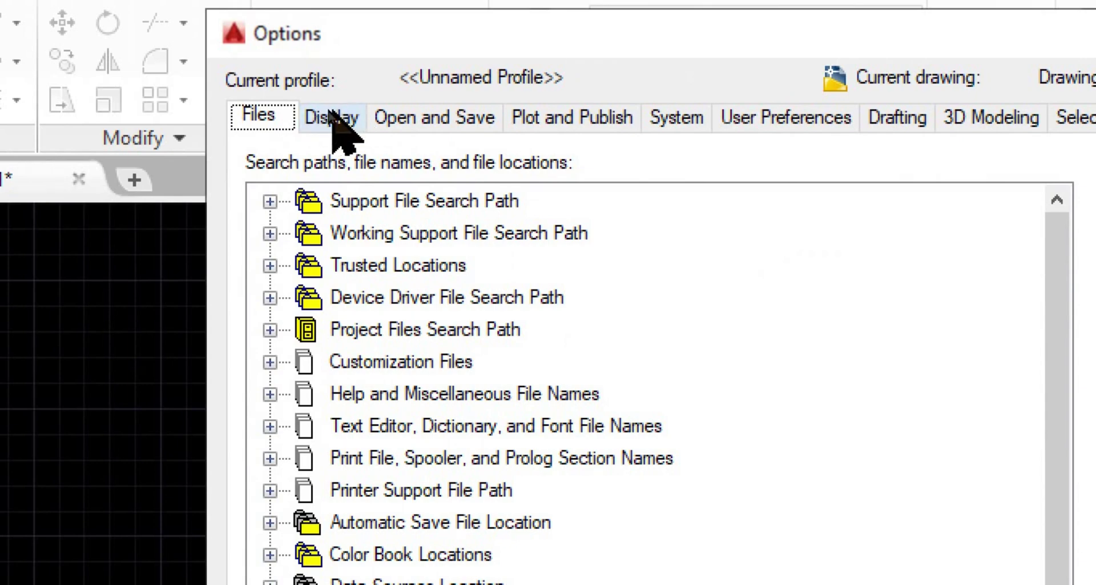
left_click(329, 115)
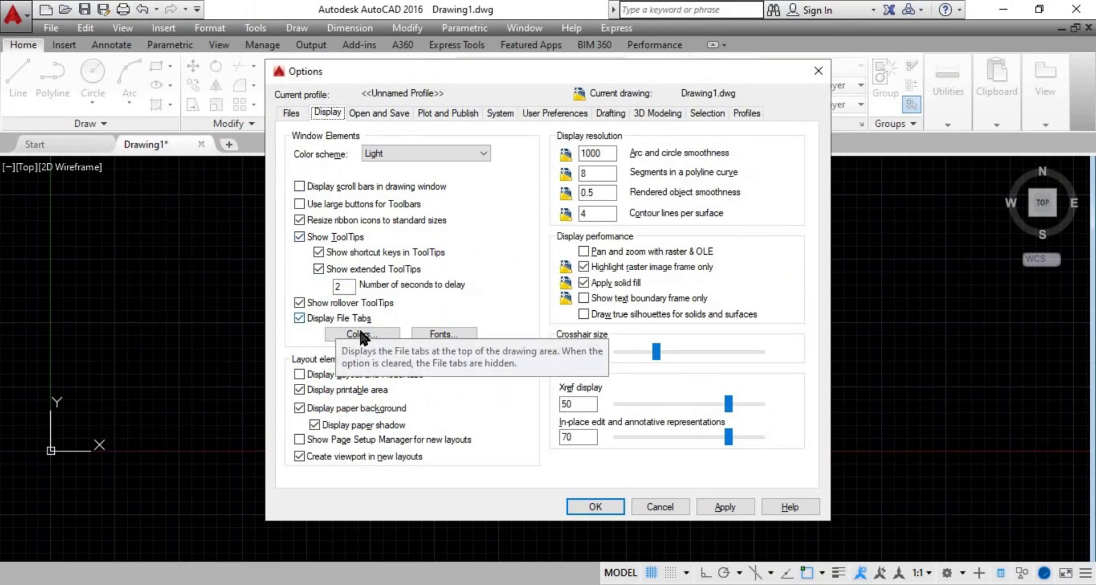
left_click(361, 334)
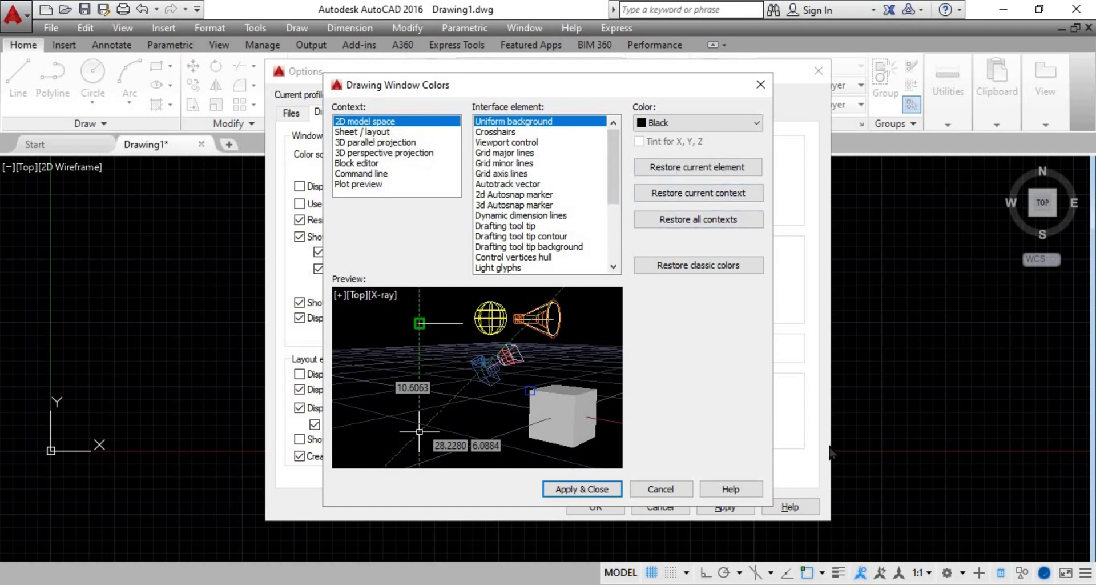
Examine the color settings of the Sheet / layout, 3D parallel projection, Command line and Plot preview contexts.
left_click(355, 132)
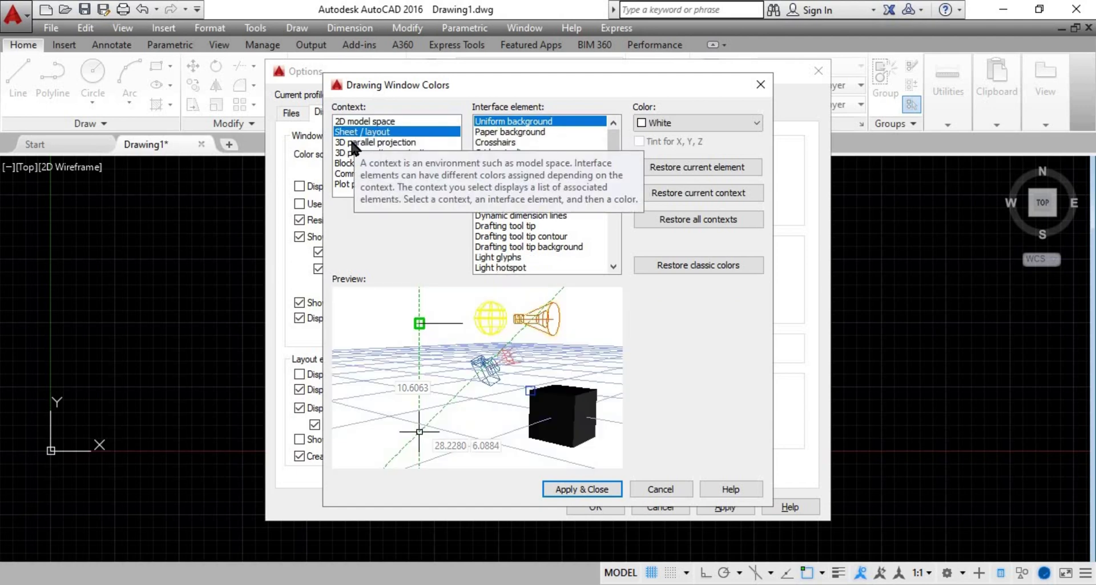
left_click(355, 143)
left_click(357, 173)
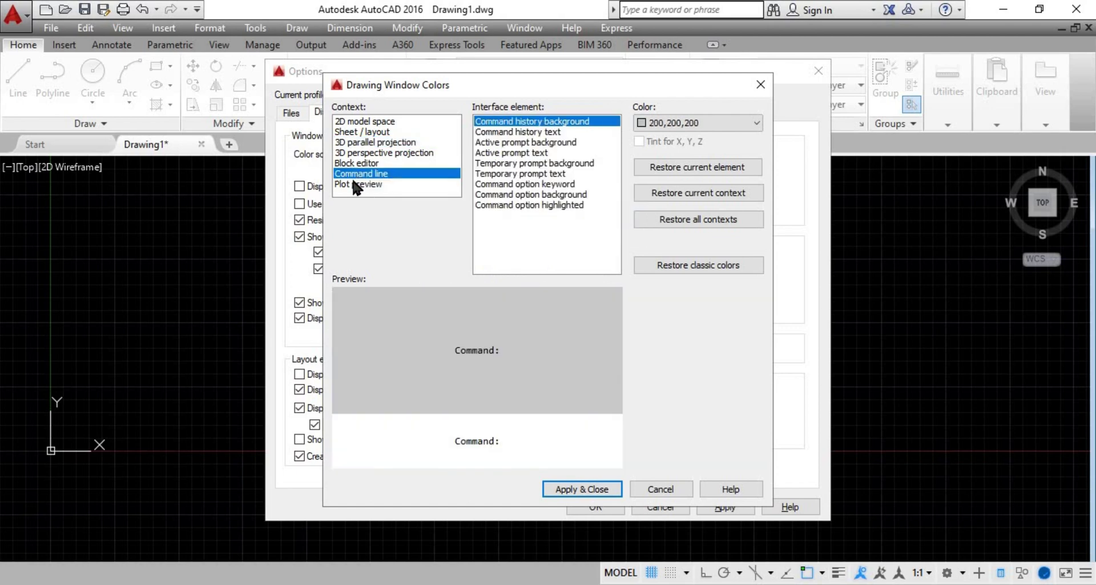
left_click(354, 184)
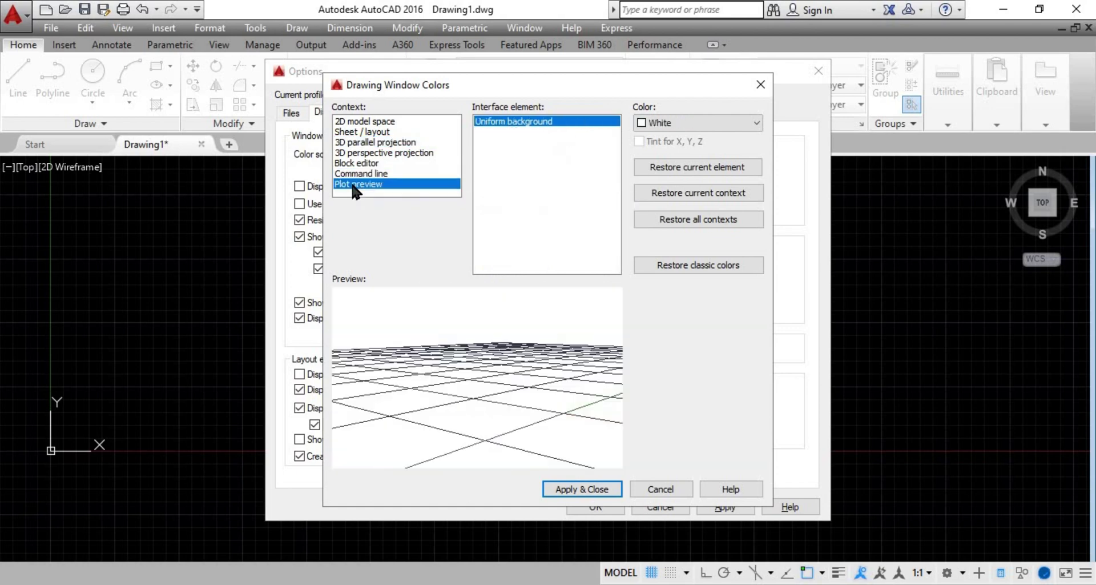
Set the uniform background color of the 2D model space context to Cyan and apply it to the drawing window.
left_click(360, 122)
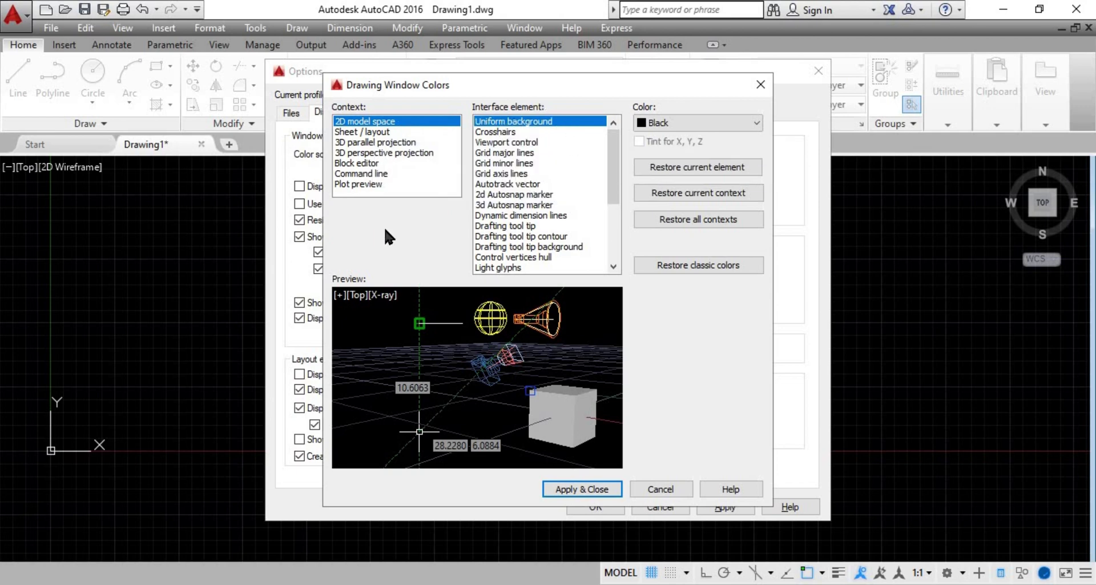
left_click(690, 123)
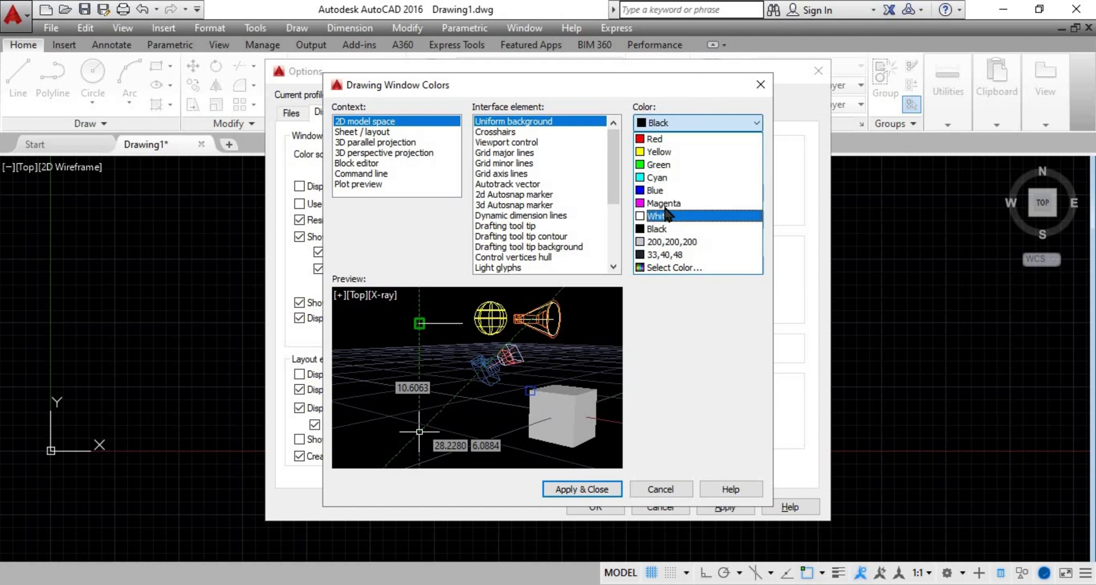
left_click(663, 176)
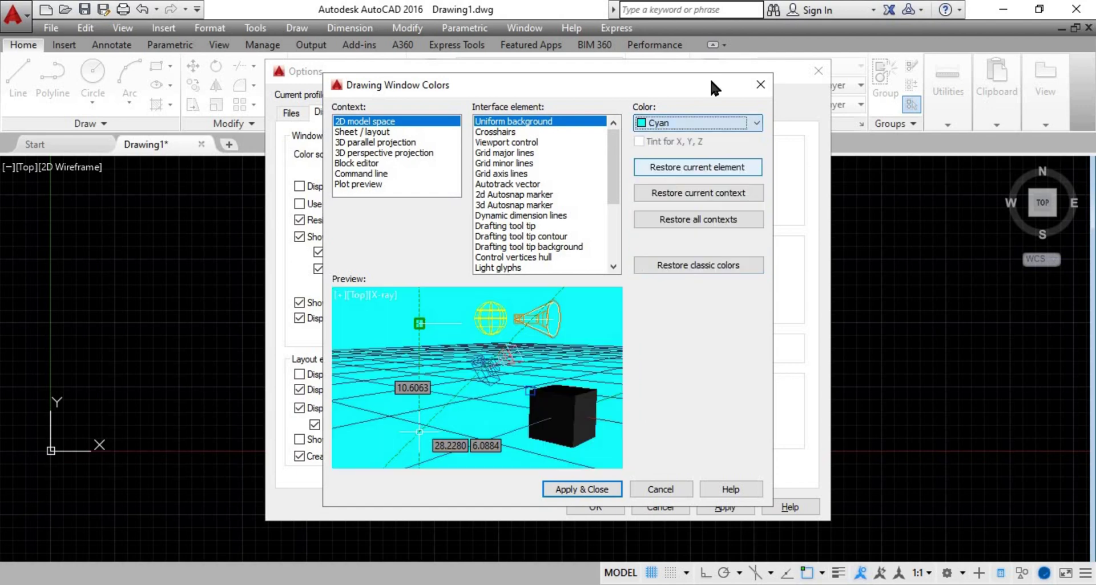
left_click(578, 490)
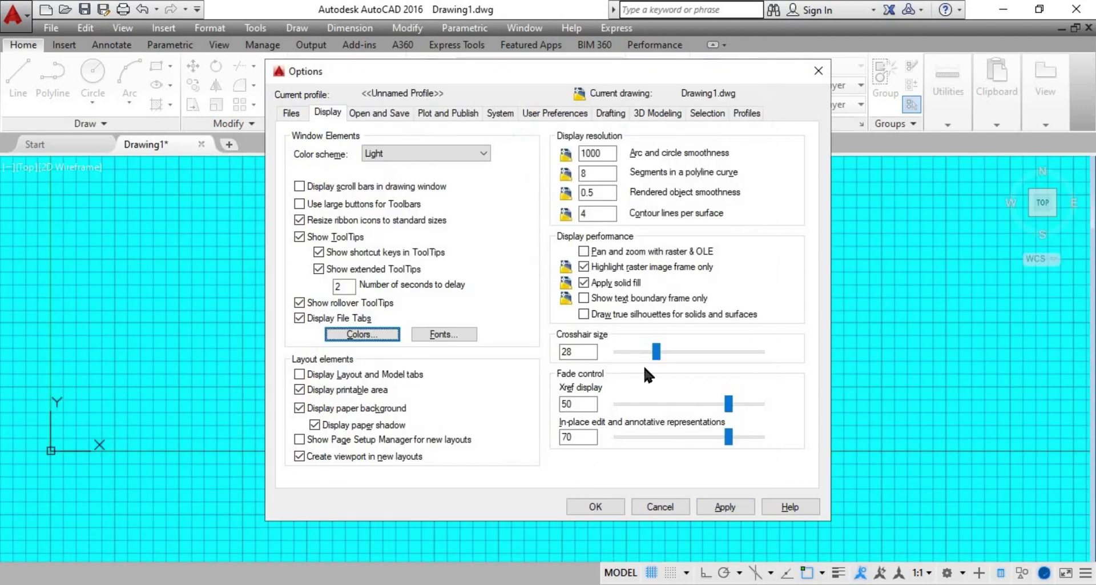
left_click(720, 506)
left_click(600, 507)
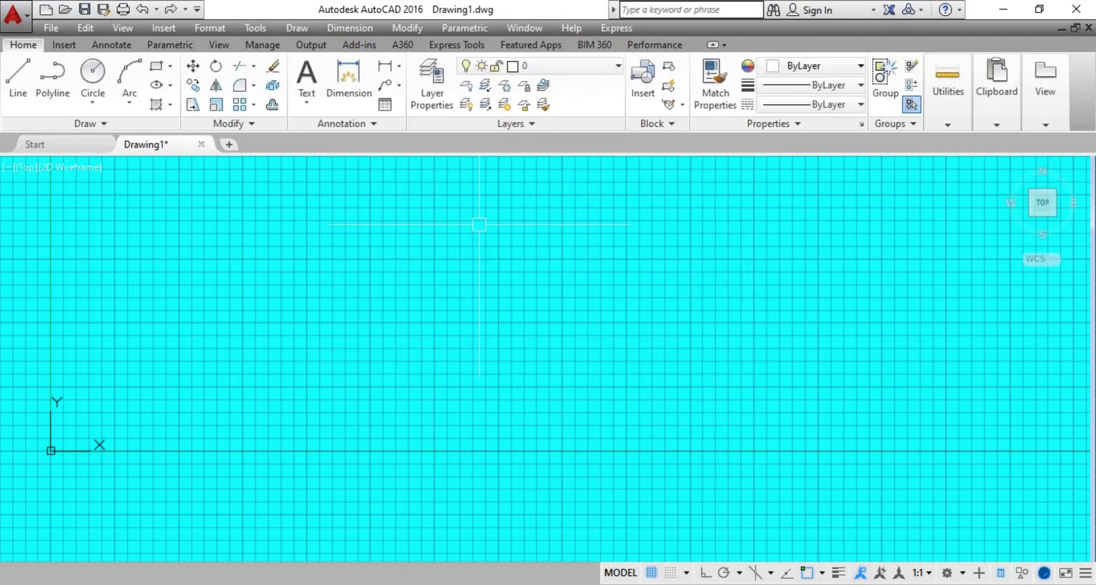
scroll(449, 249, "down", 6)
scroll(456, 268, "up", 4)
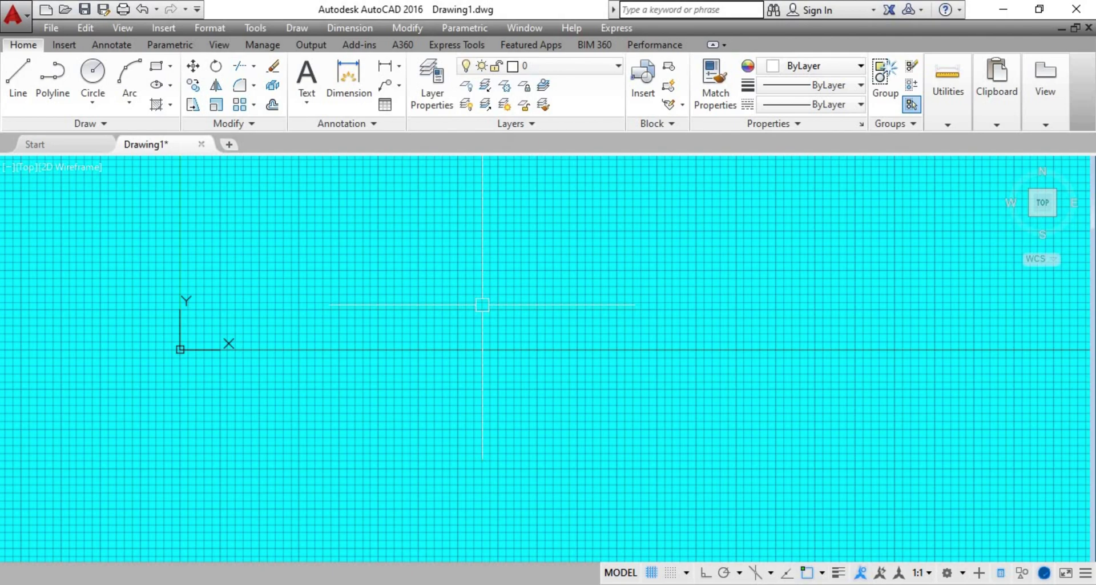
Reopen the Drawing Window Colors settings from Options and set the 2D model space uniform background to White.
type("op")
key("Return")
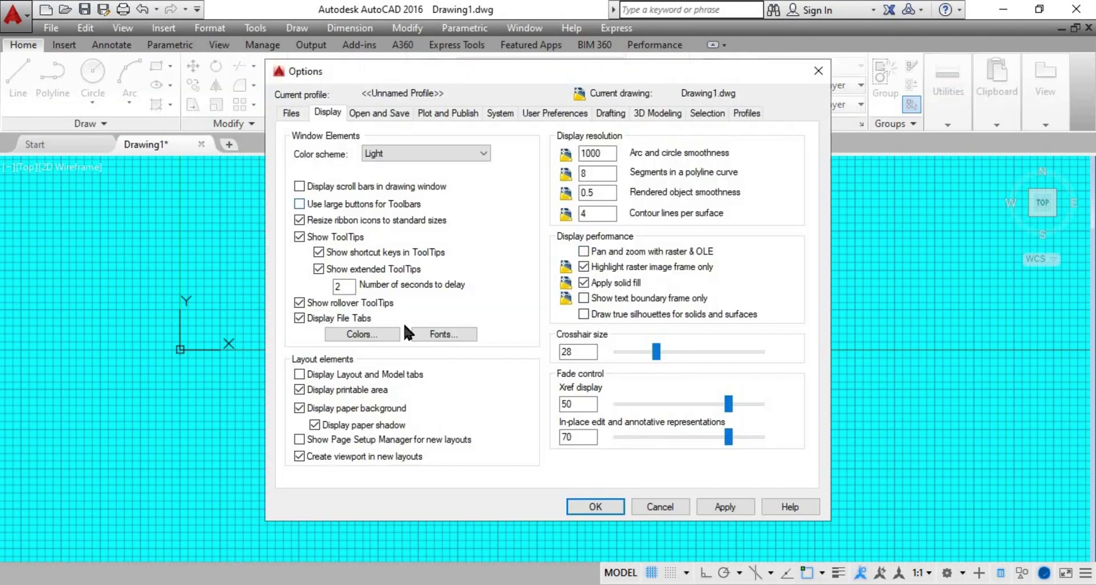
left_click(371, 333)
left_click(669, 122)
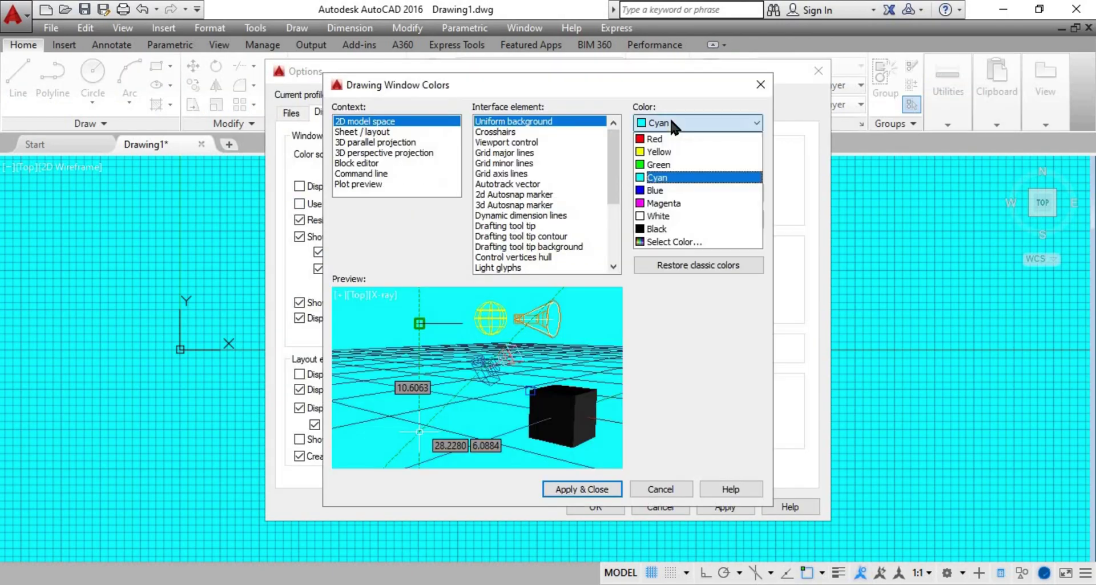
left_click(655, 216)
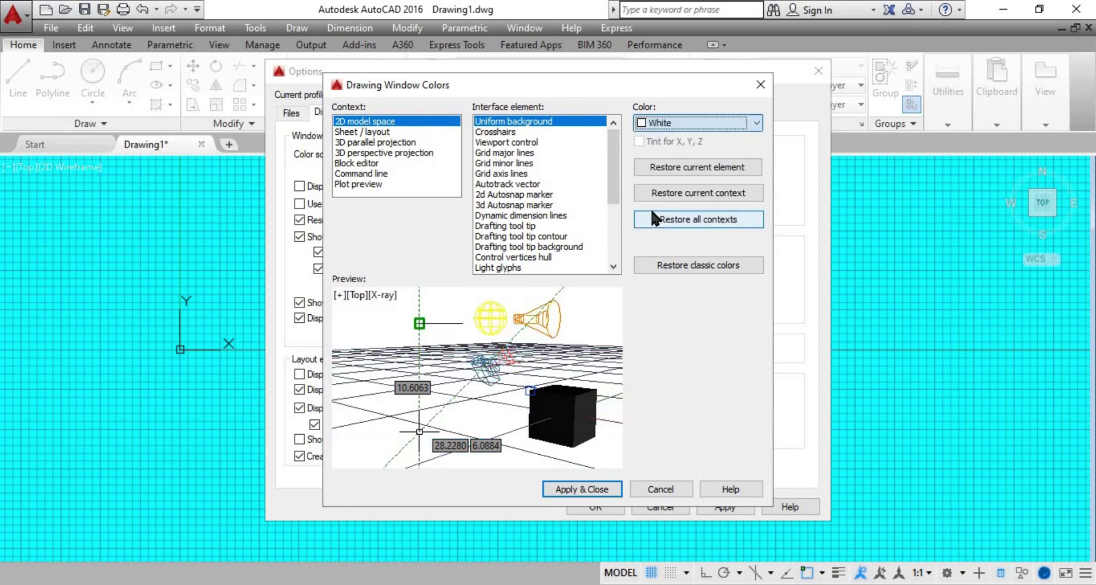
left_click(572, 487)
left_click(598, 506)
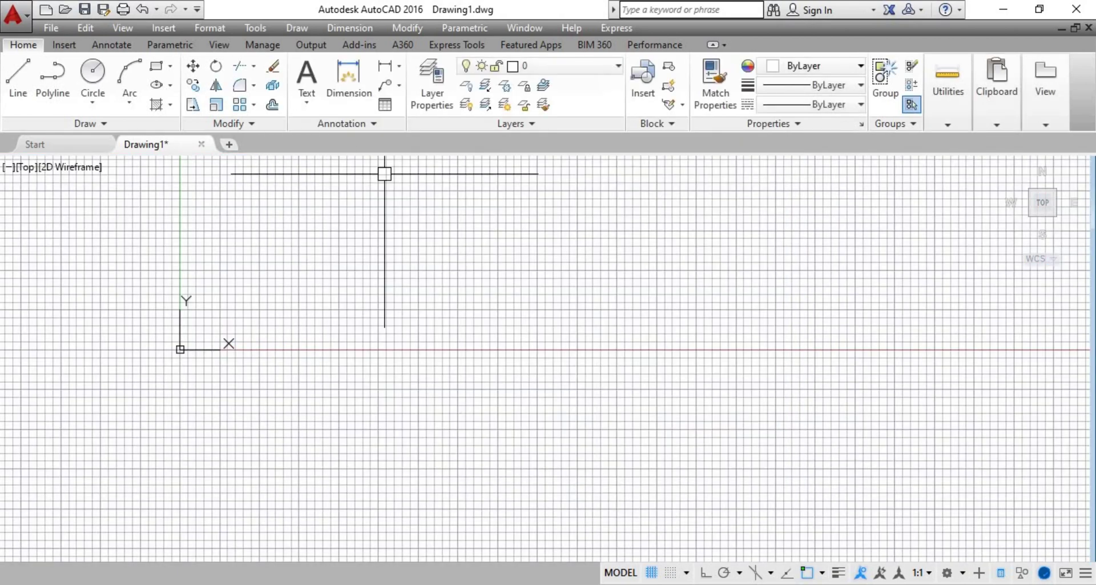
scroll(416, 298, "down", 3)
scroll(462, 318, "up", 2)
middle_click_drag(419, 353, 396, 387)
scroll(520, 251, "up", 2)
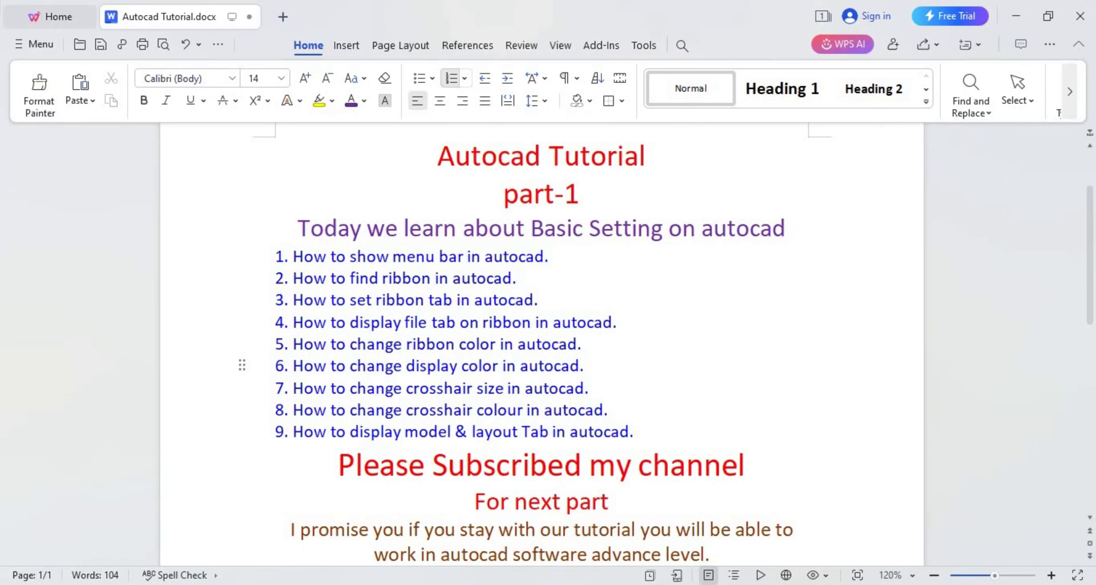
In the WPS Office tutorial document, mark the seventh topic about crosshair size and return to AutoCAD.
left_click_drag(590, 388, 348, 388)
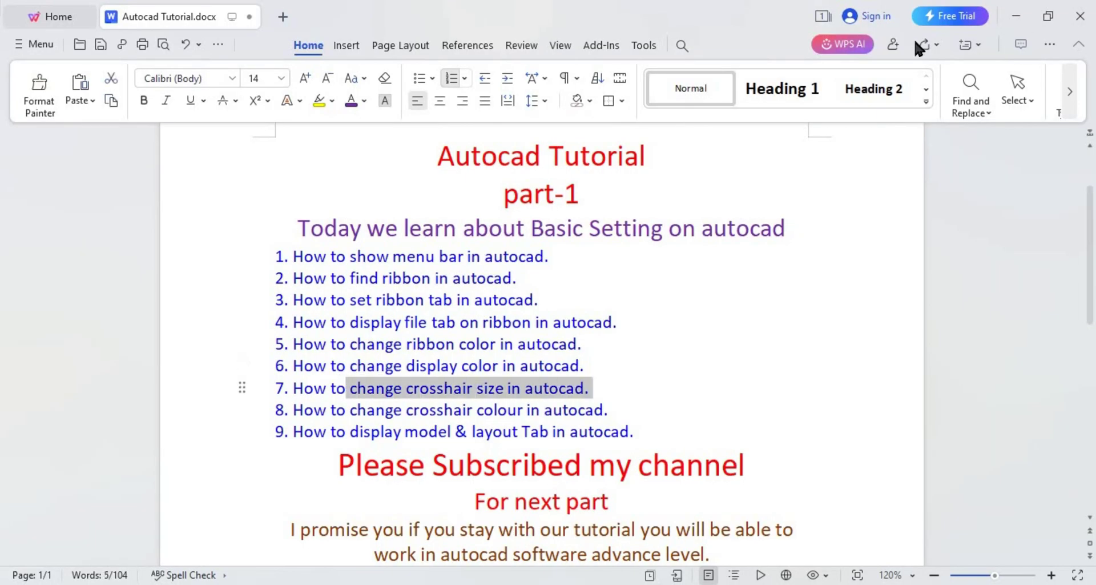
left_click(1016, 17)
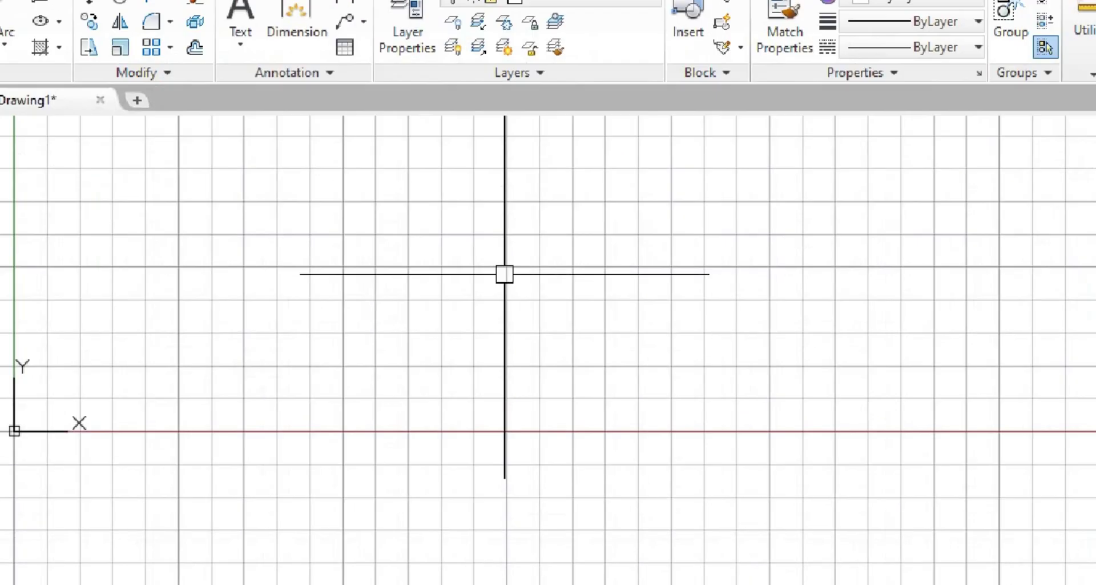
In the Drawing Window Colors settings, set the 2D model space crosshairs color to Blue and apply it.
type("op")
key("Return")
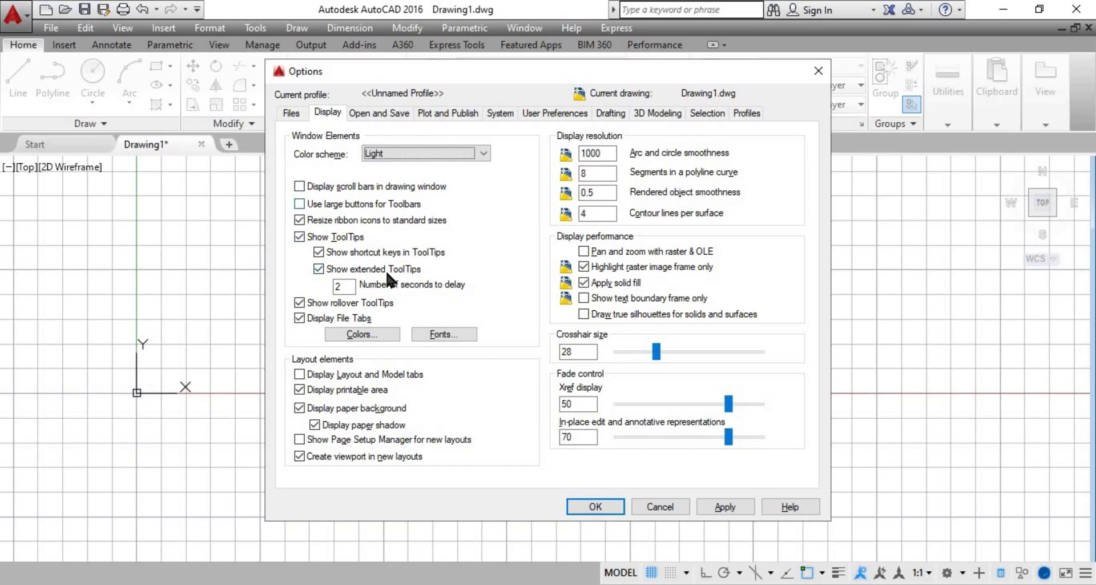
left_click(363, 334)
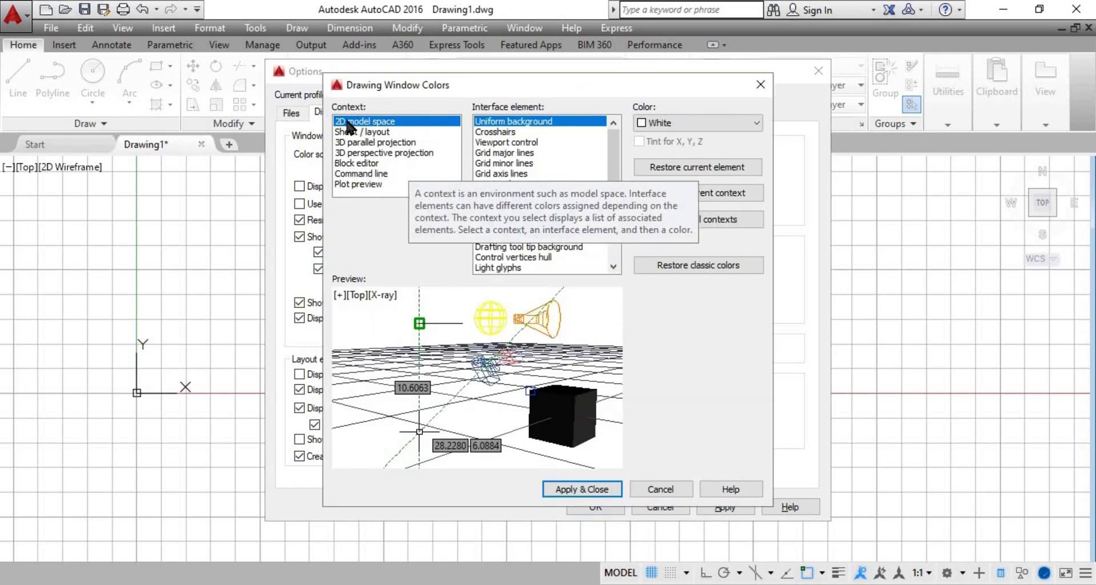
left_click(493, 132)
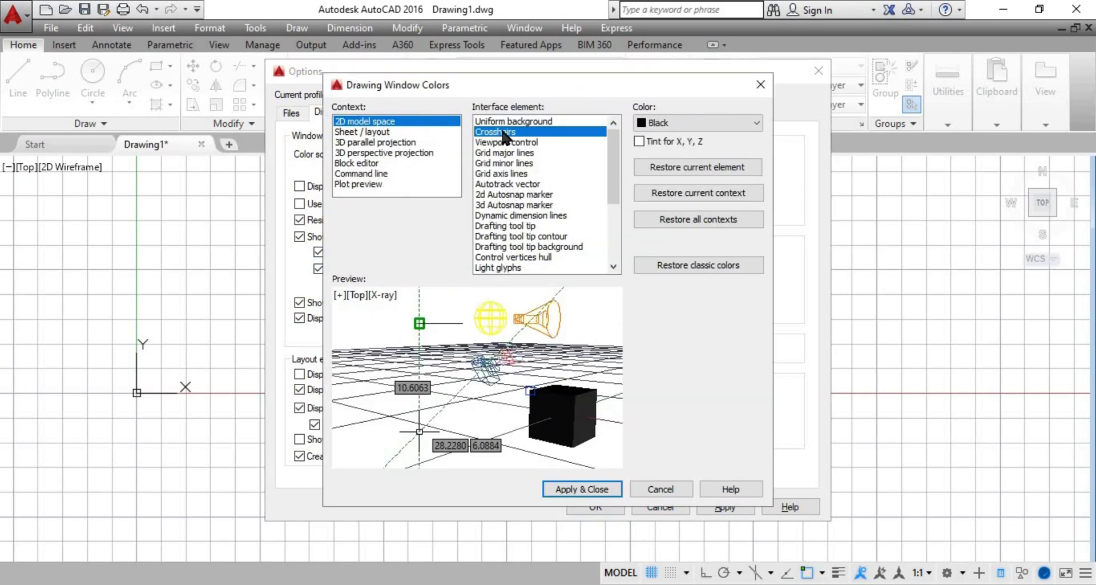
left_click(690, 120)
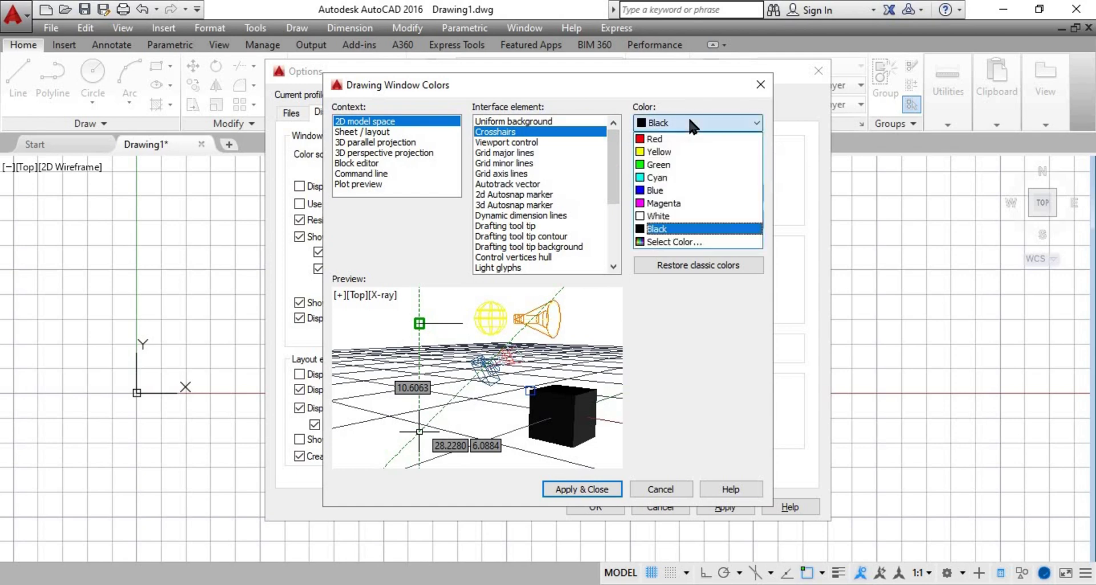
left_click(662, 190)
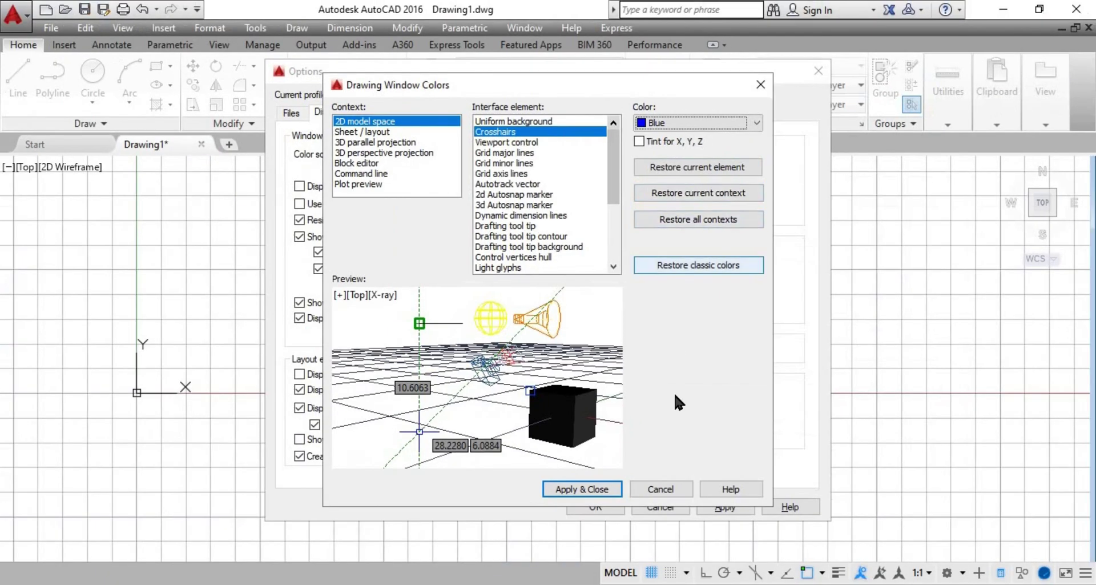
left_click(600, 490)
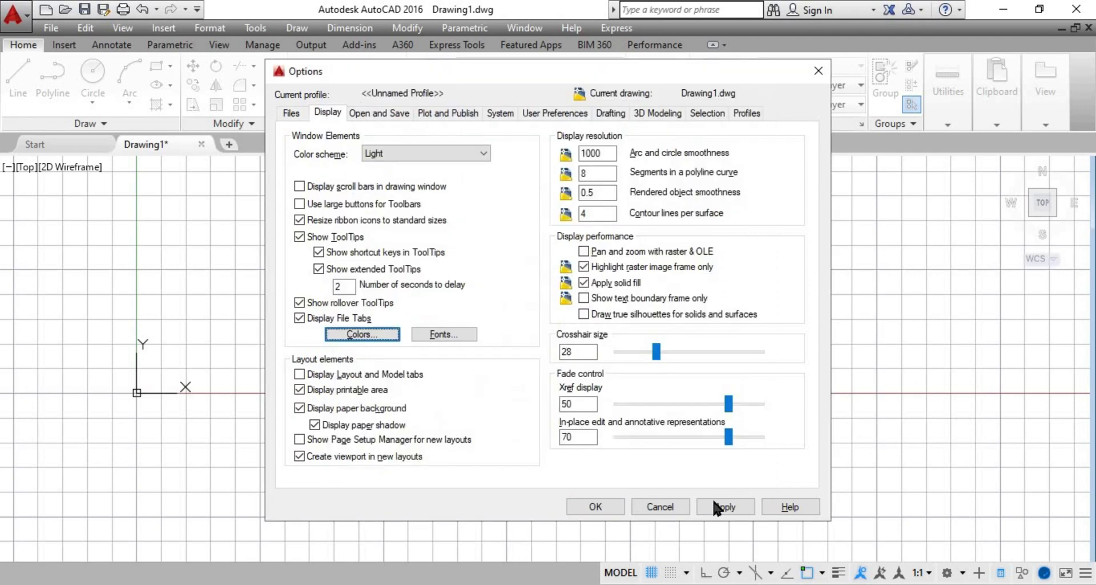
left_click(588, 506)
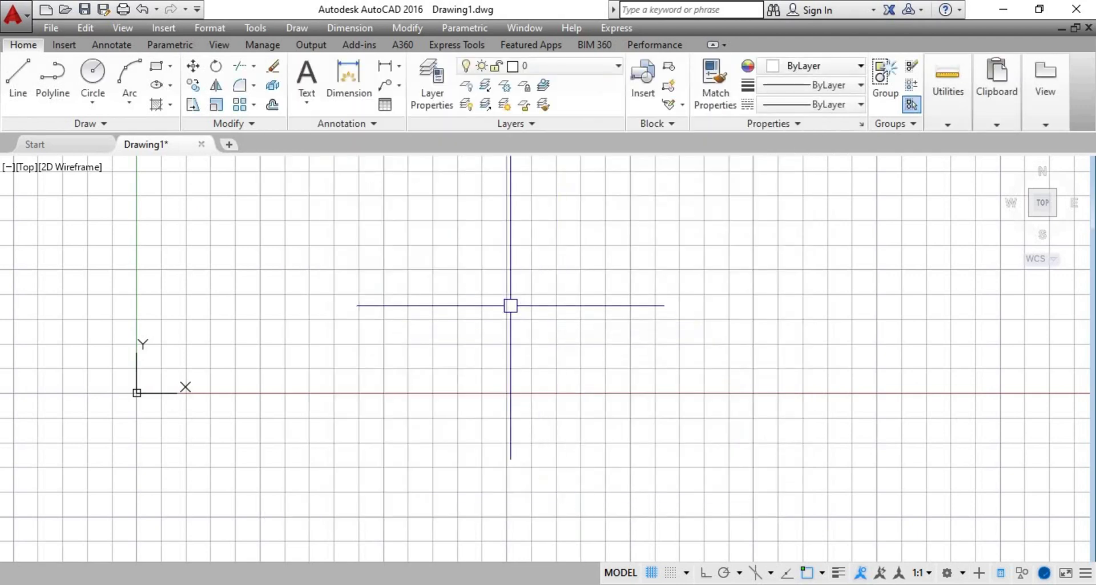
scroll(568, 324, "down", 2)
scroll(610, 292, "up", 4)
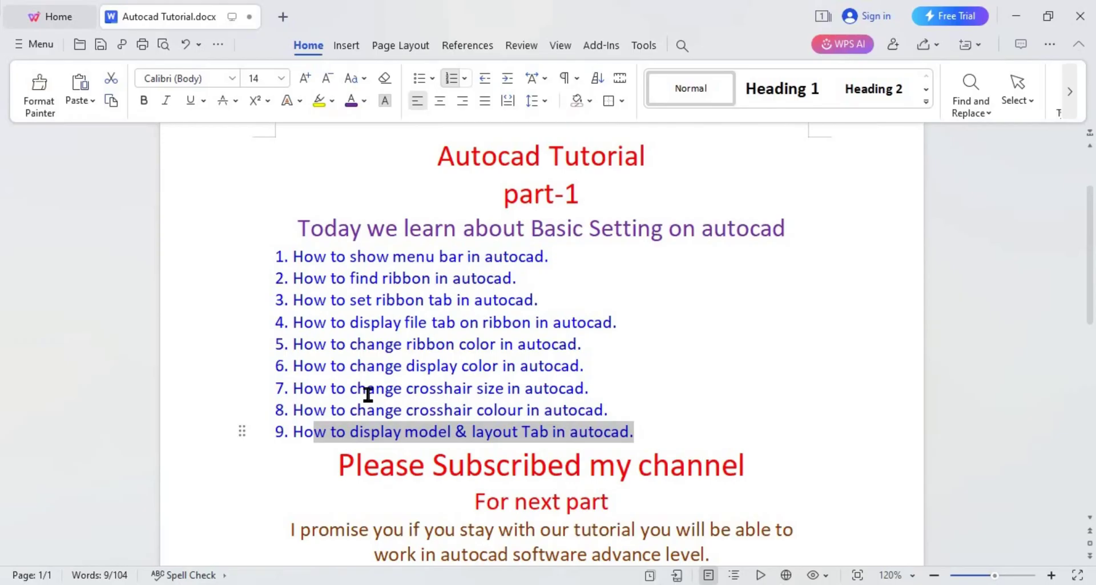
Select the whole line of the crosshair size topic in the WPS Office document and switch back to AutoCAD.
left_click(368, 394)
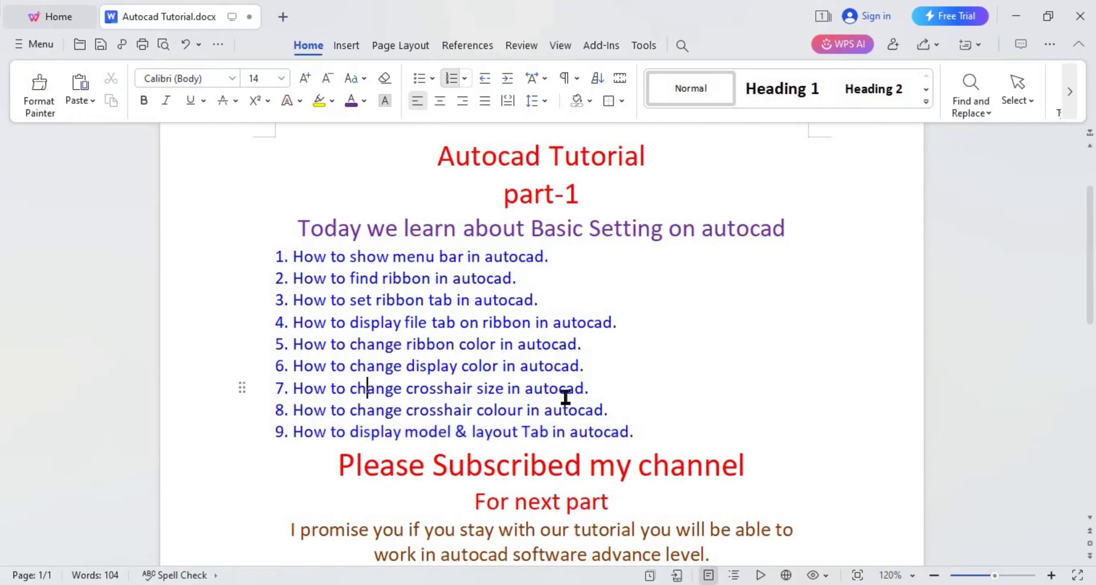
left_click_drag(595, 393, 289, 386)
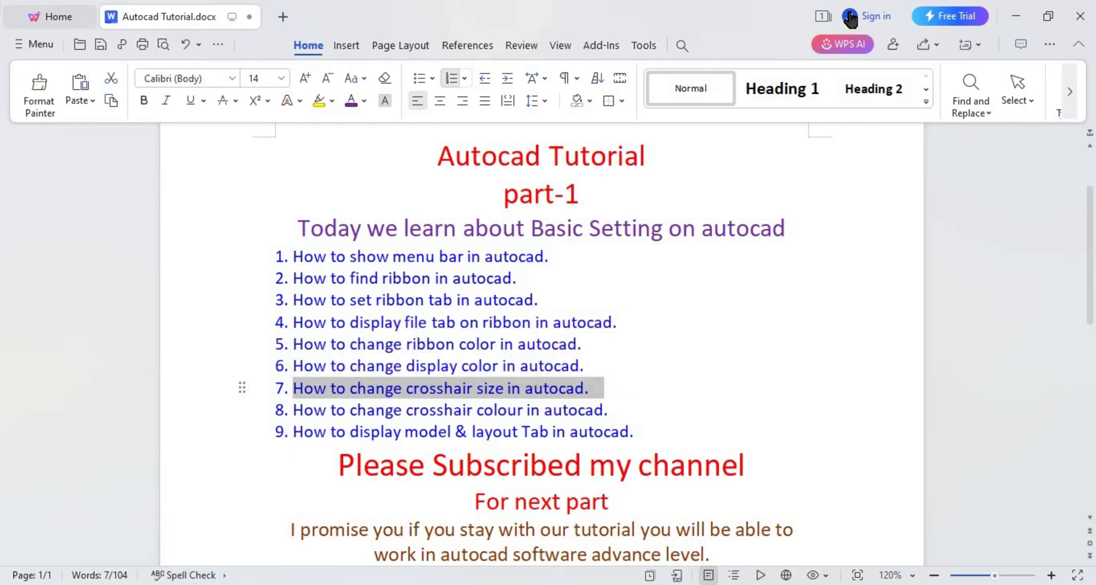
left_click(1014, 13)
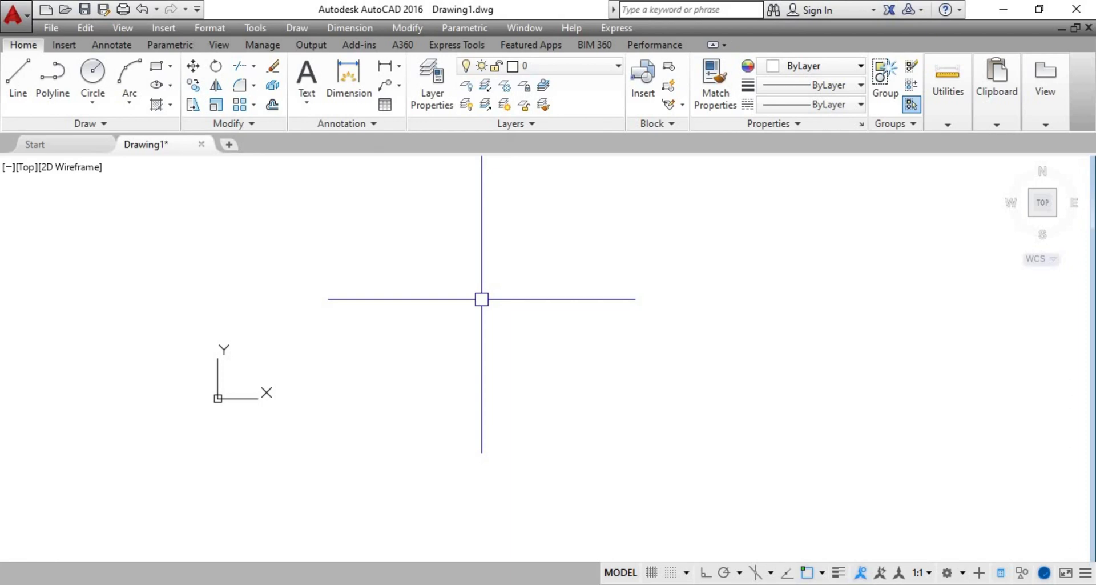
Set the crosshair size to 100 in the Options display settings and apply the change.
type("op")
key("Return")
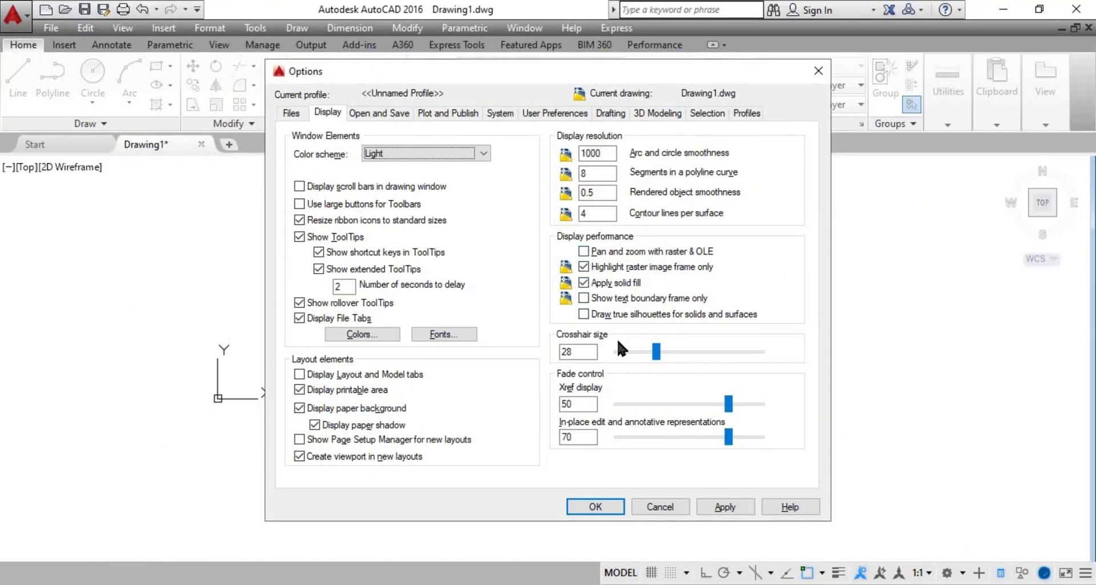
left_click(292, 114)
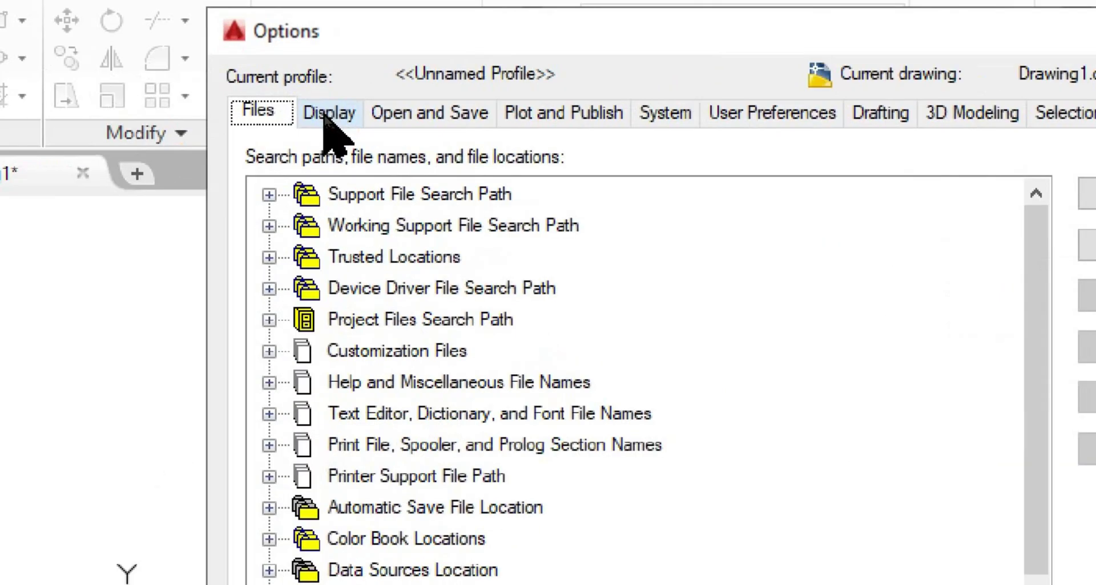
left_click(327, 113)
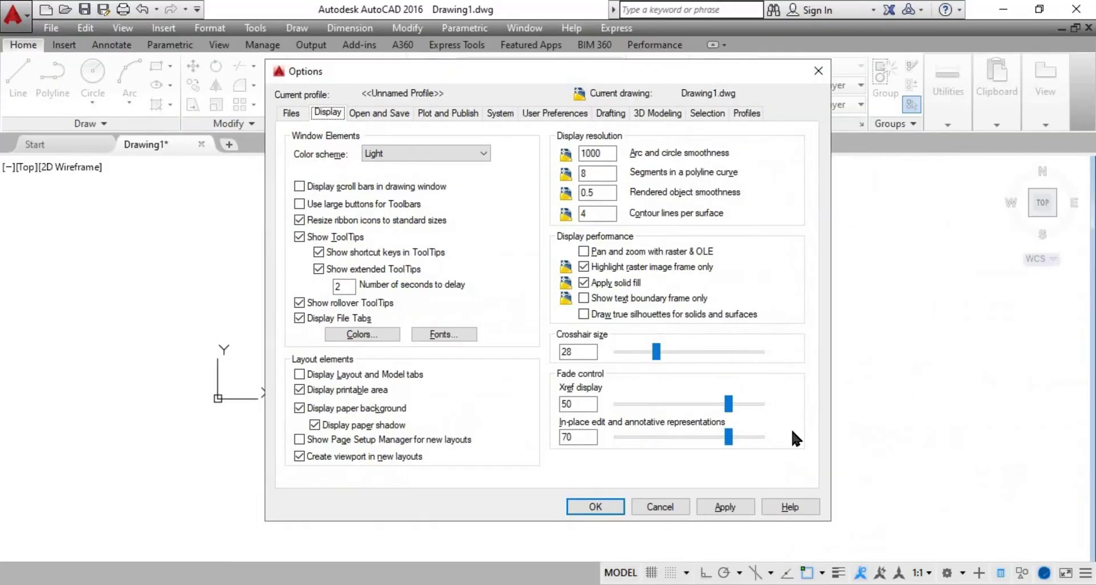
double_click(565, 352)
left_click_drag(655, 354, 830, 377)
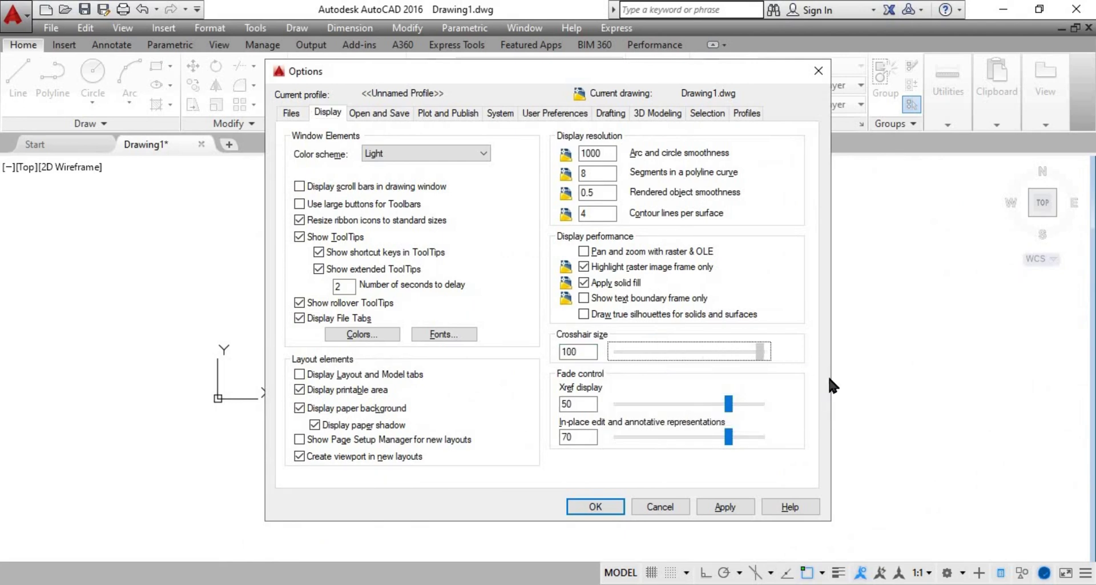
left_click(722, 507)
left_click(607, 502)
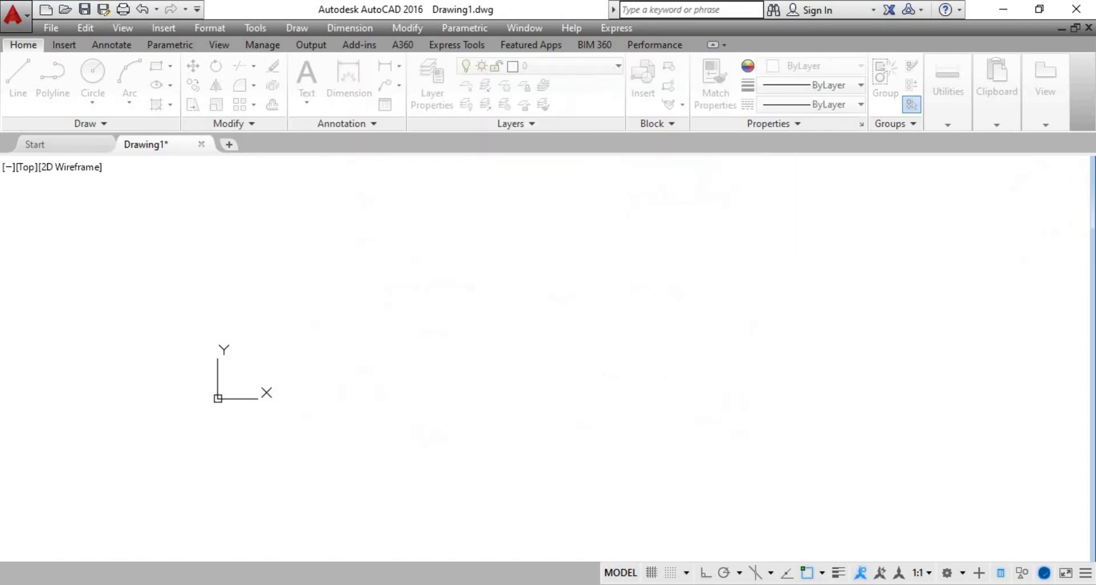
Examine the resized crosshair across the drawing area.
middle_click_drag(251, 391, 463, 331)
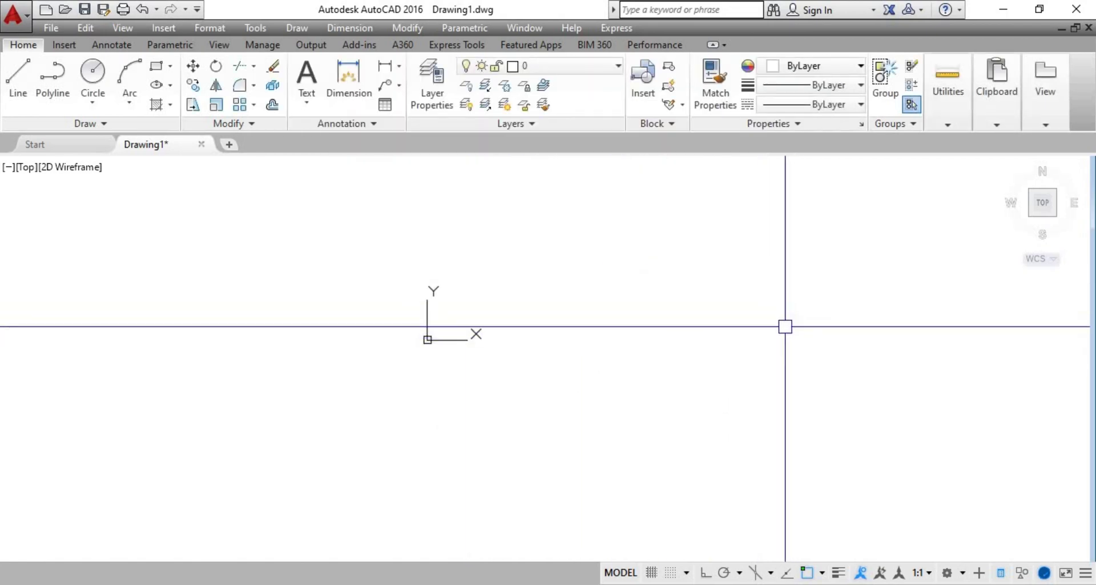
middle_click_drag(741, 333, 570, 335)
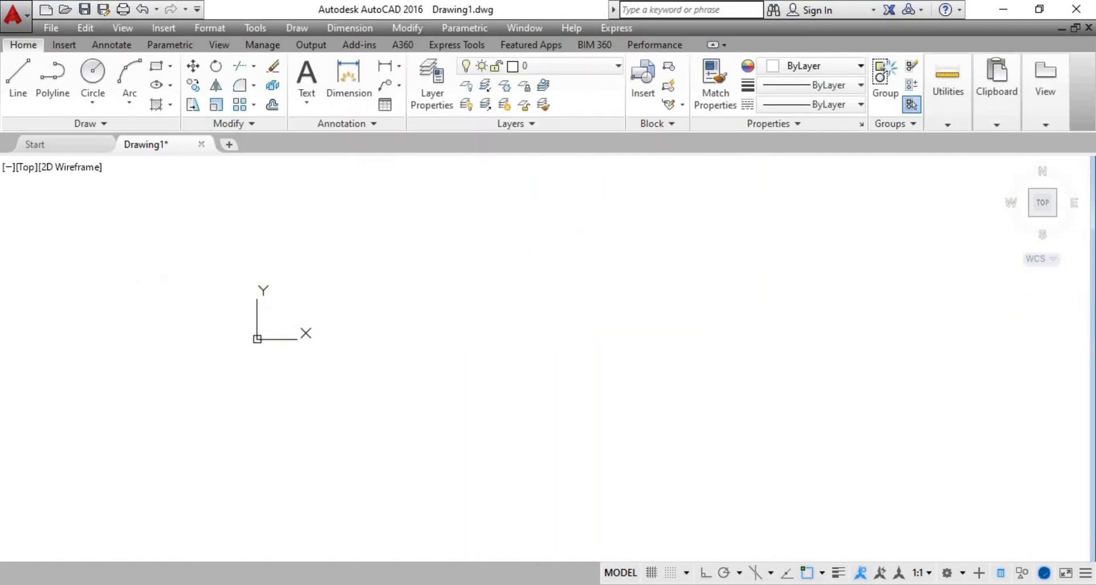
middle_click_drag(327, 334, 777, 314)
scroll(947, 318, "up", 5)
scroll(947, 318, "down", 12)
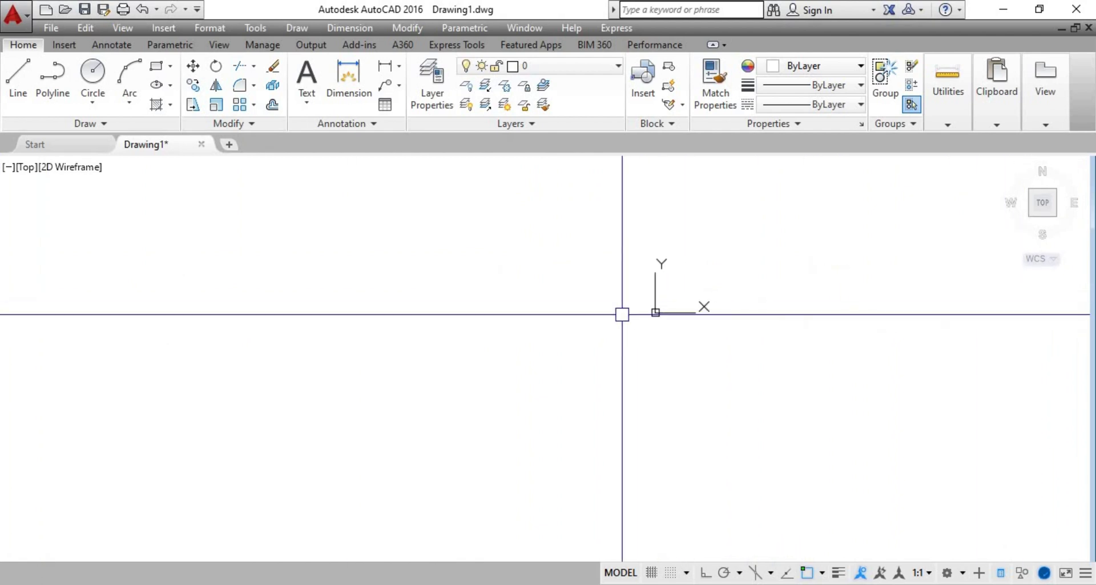
scroll(516, 308, "down", 5)
scroll(586, 286, "up", 8)
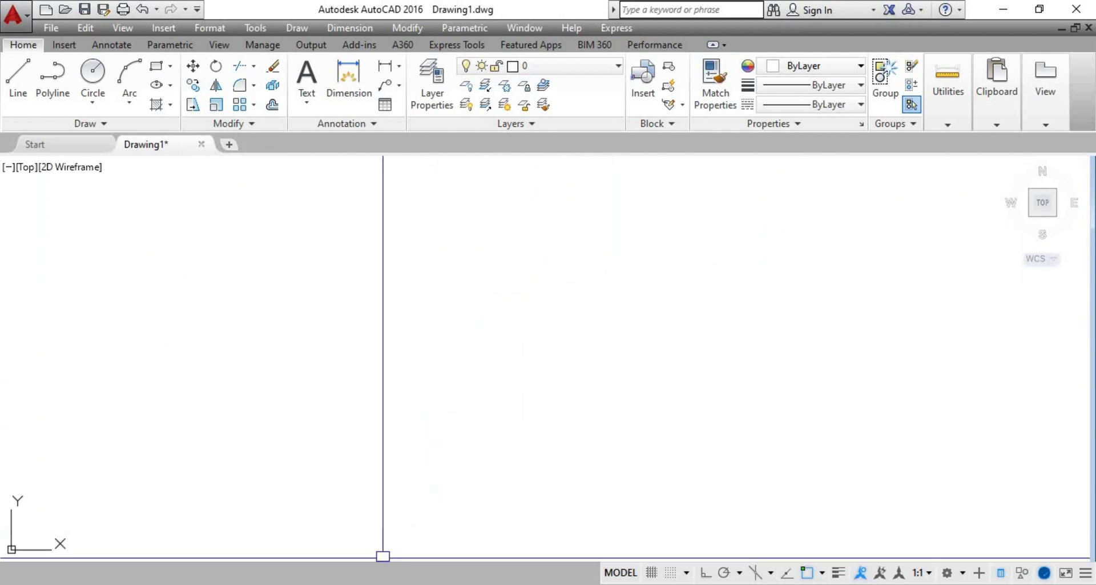
Check the remaining topics in the WPS Office tutorial document and return to AutoCAD.
left_click(365, 582)
left_click(533, 437)
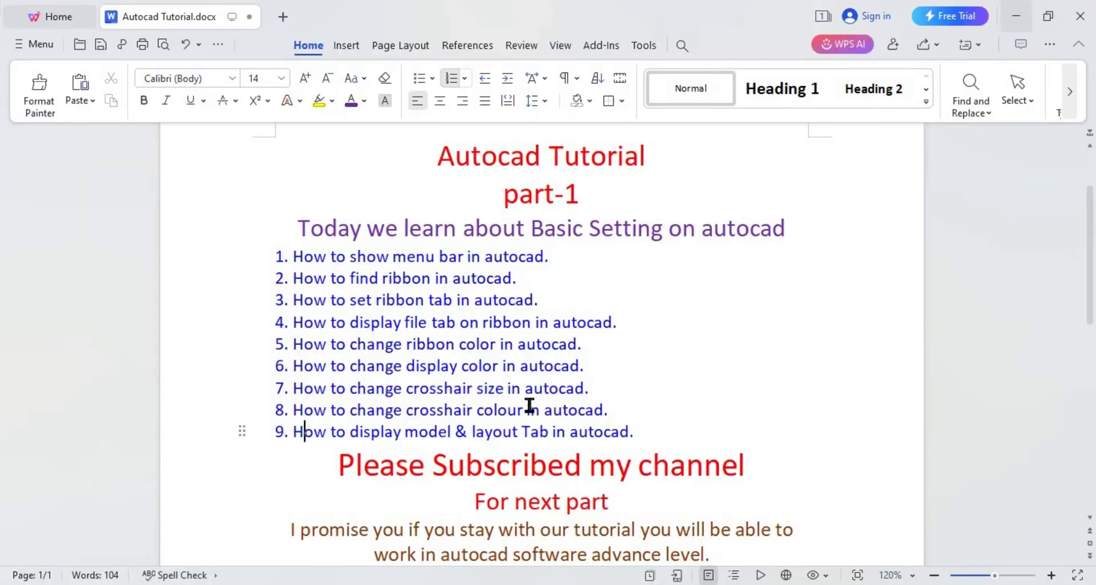
left_click(1014, 18)
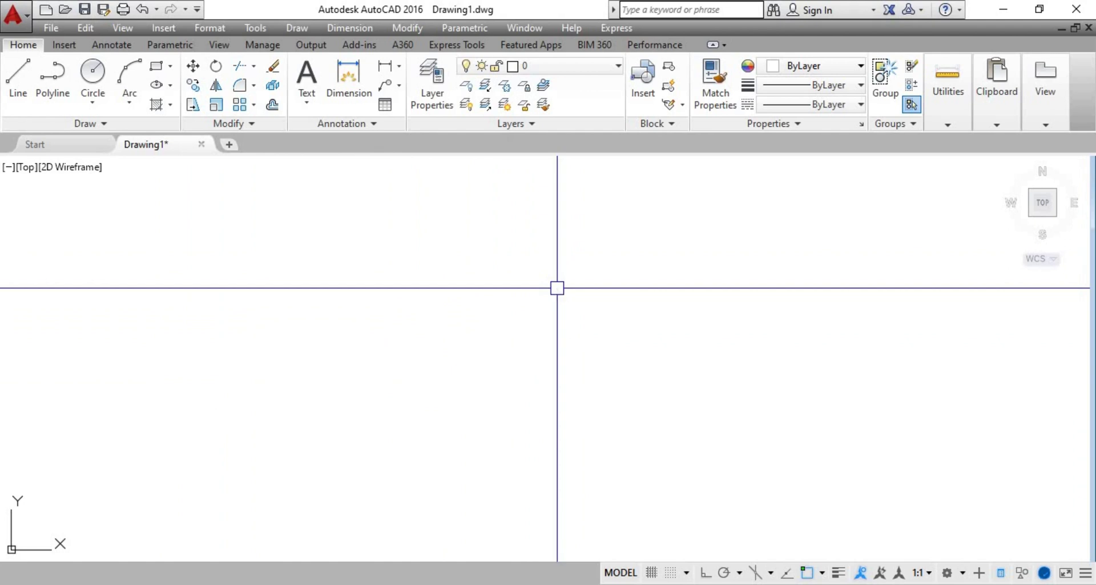
Enable the display of Layout and Model tabs in the Options display settings and accept the change.
type("op")
key("Return")
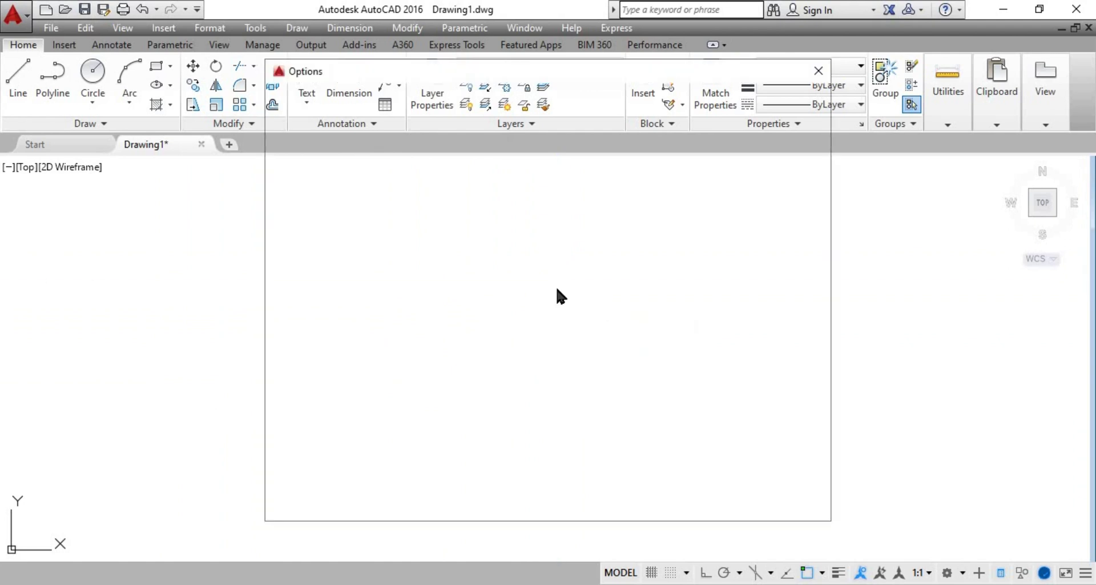
left_click(350, 113)
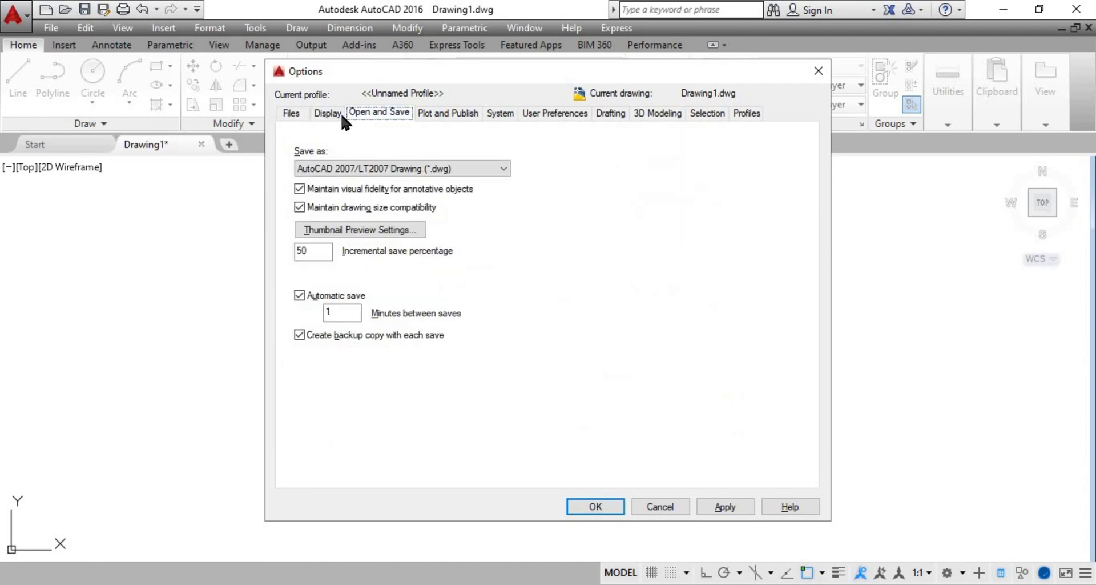
left_click(339, 114)
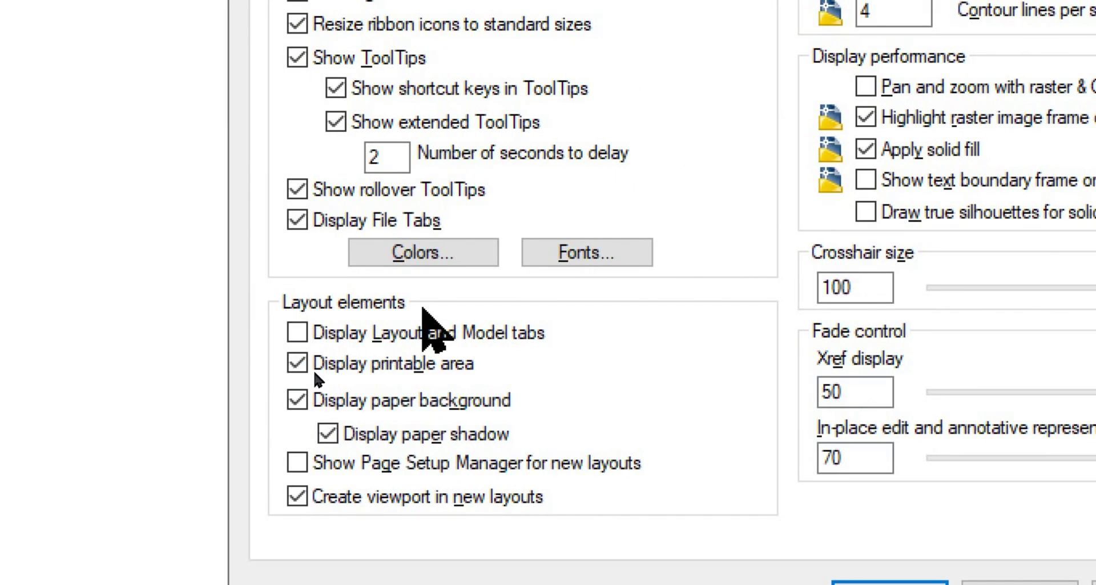
left_click(302, 332)
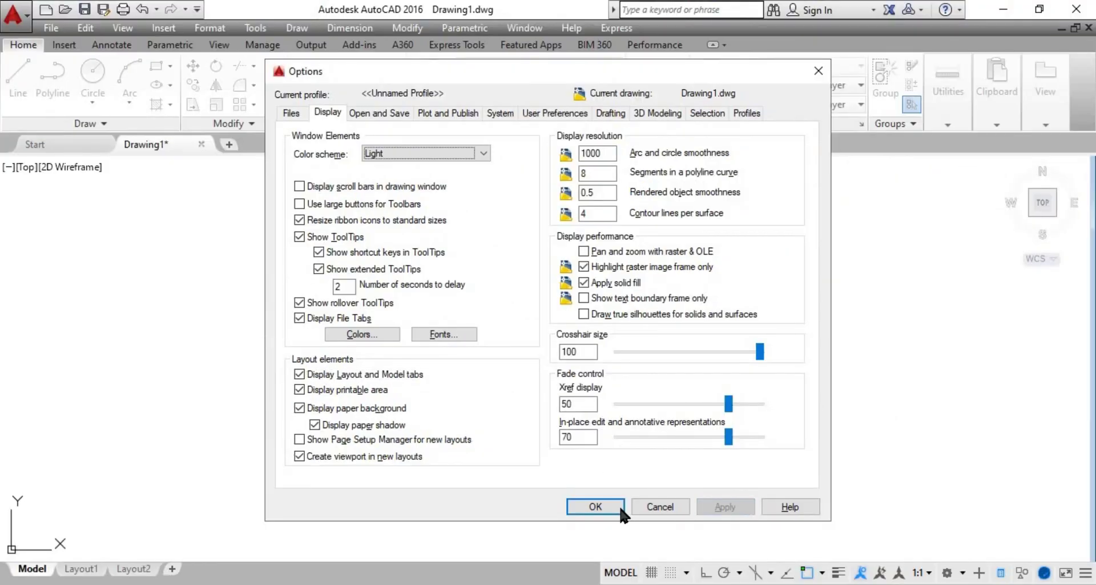
left_click(619, 504)
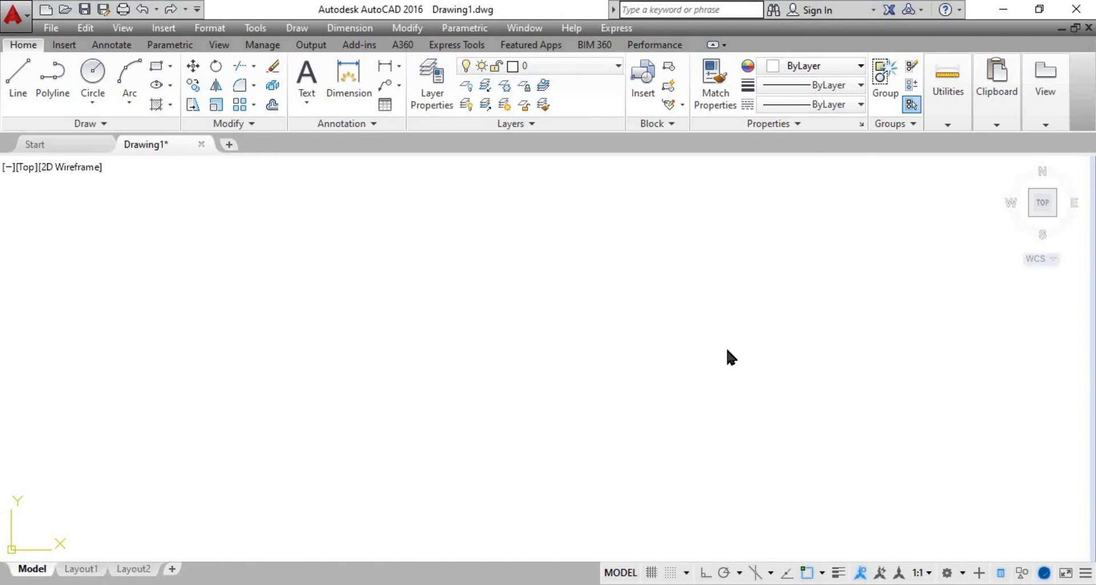
type("LI")
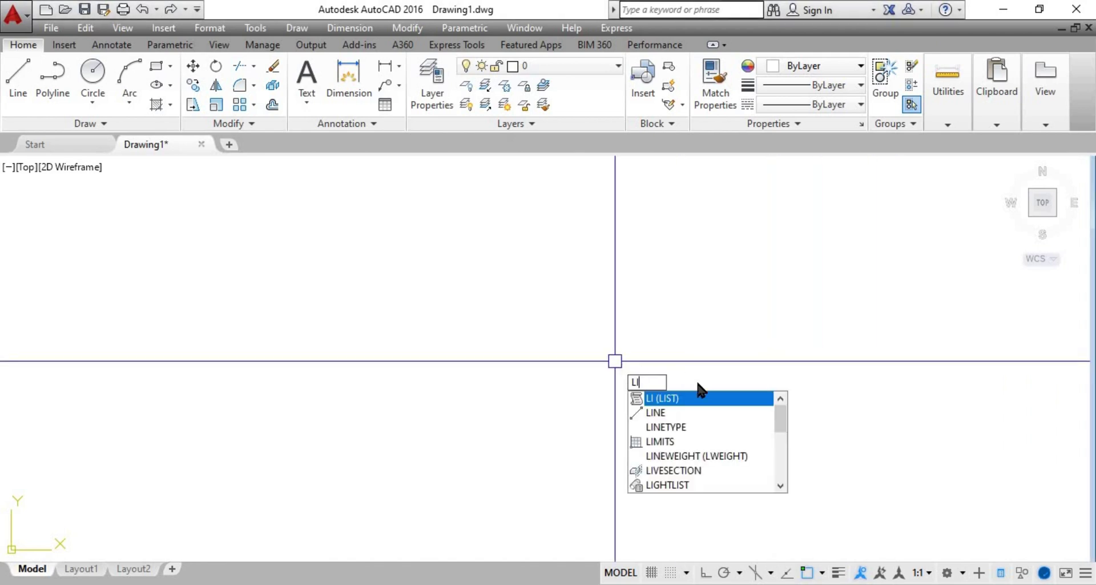
key("Return")
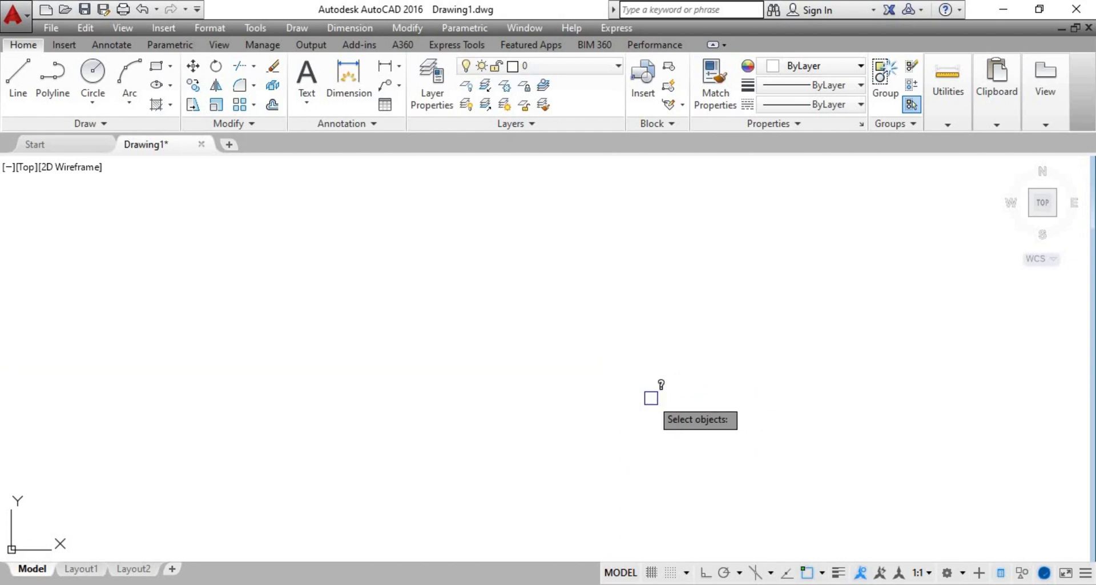
key("Escape")
Draw a single-segment, nearly horizontal polyline across the middle of the drawing area.
type("pl")
key("Return")
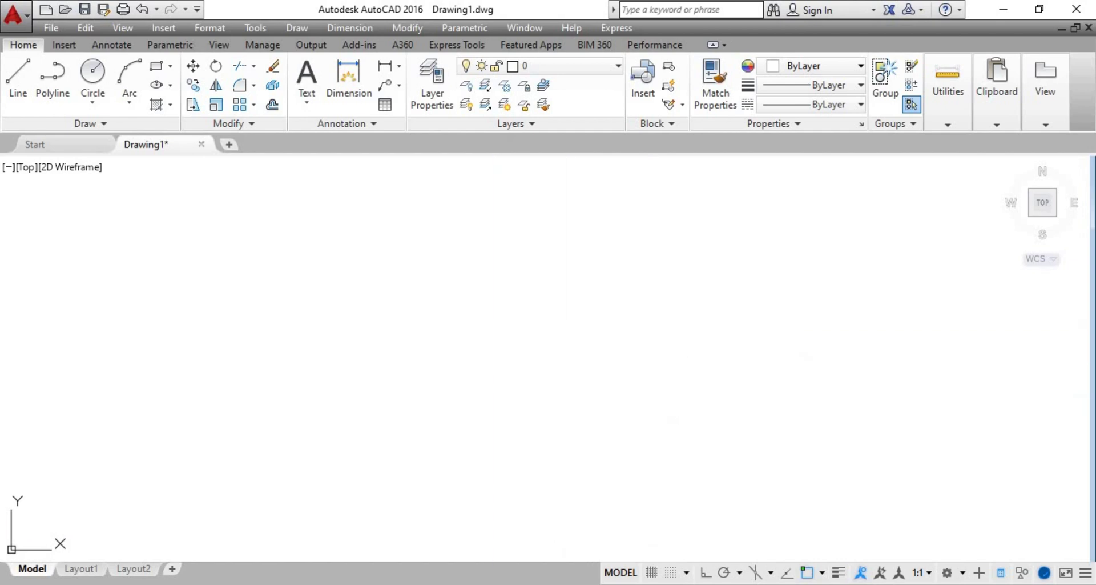
left_click(779, 338)
left_click(492, 323)
key("Return")
List the polyline's properties with the LIST command, look through the text window and close it.
type("li")
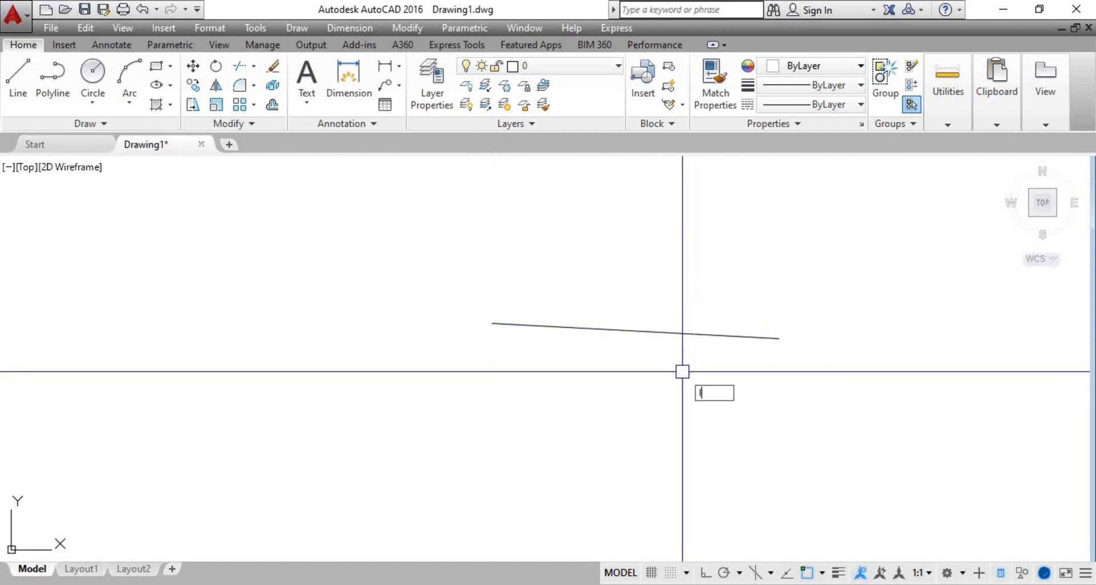
key("Return")
left_click(670, 334)
key("Return")
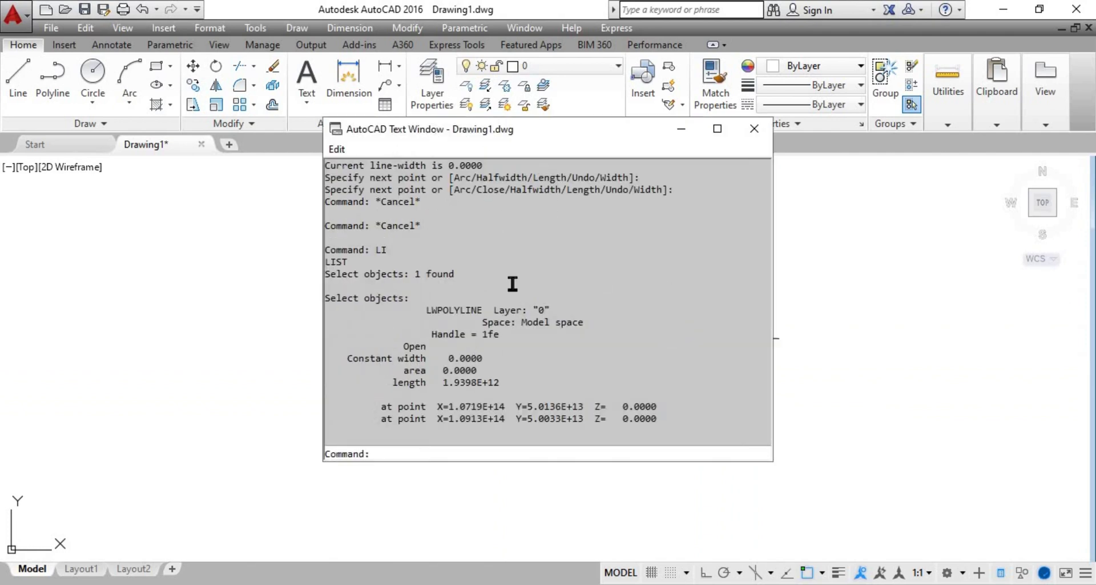
scroll(513, 288, "up", 2)
scroll(514, 283, "down", 2)
left_click(753, 131)
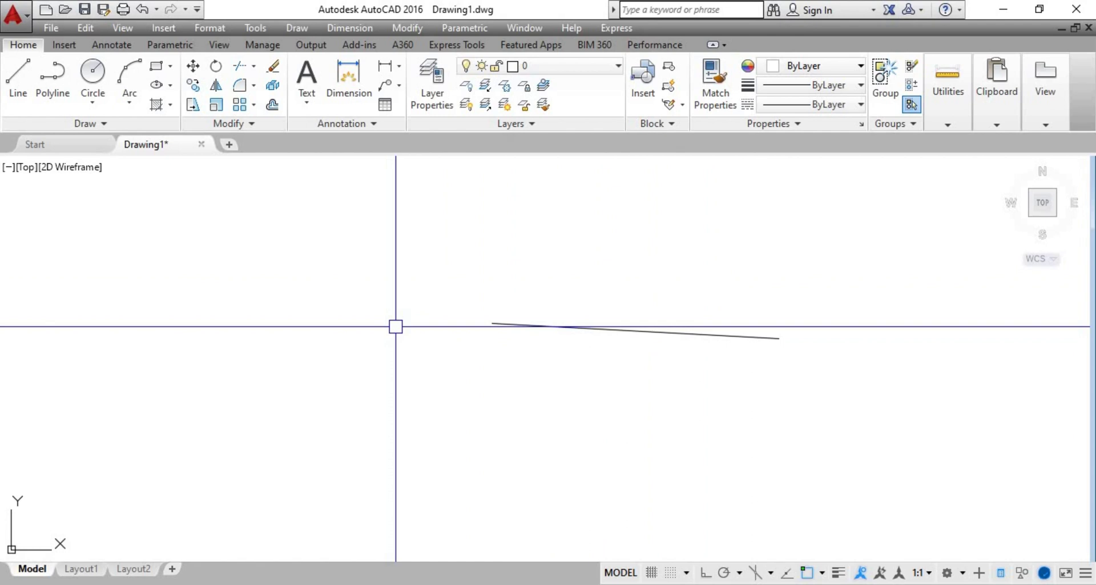
Show the command line and widen it along the lower edge of the drawing area.
key("ctrl+9")
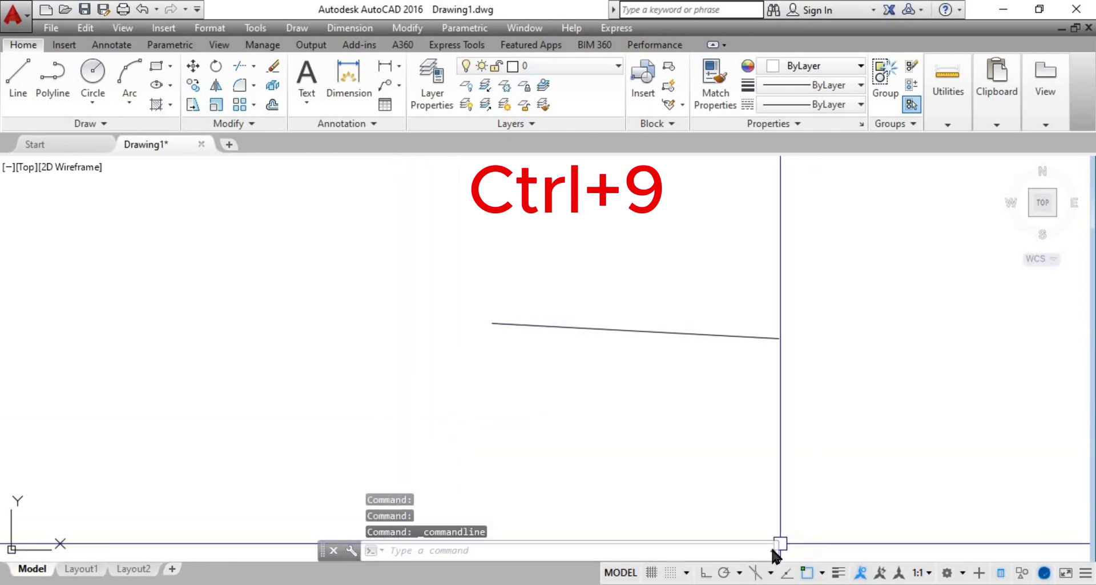
left_click_drag(779, 548, 940, 550)
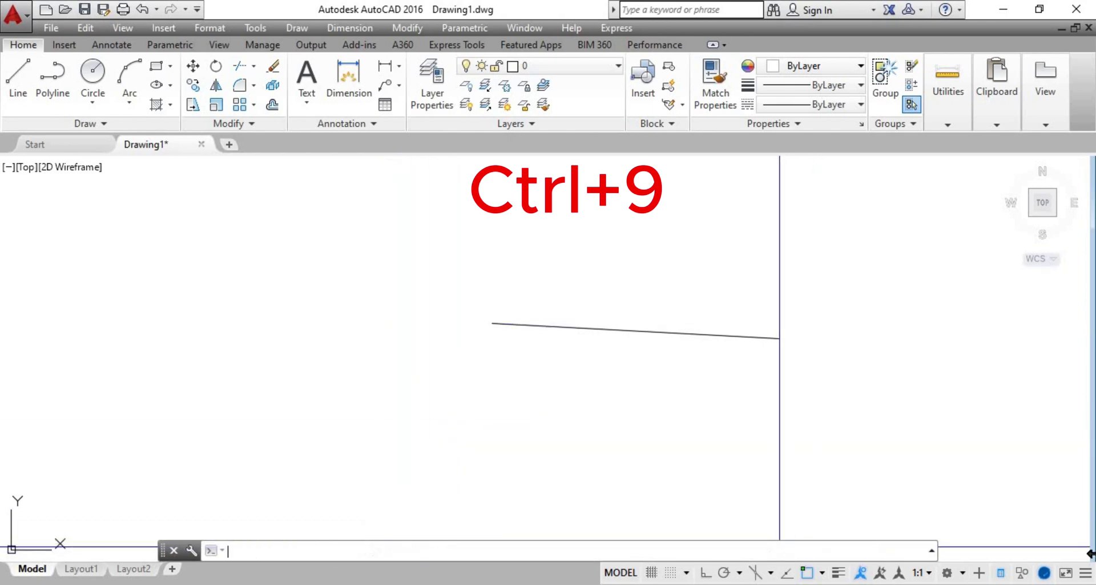
left_click(445, 538)
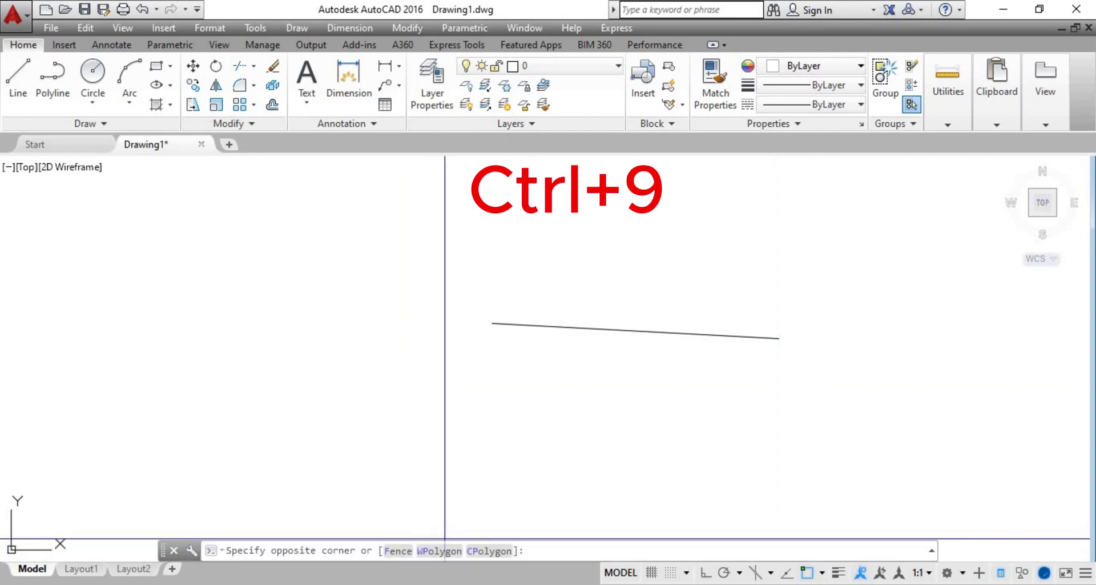
Enlarge the command line history, highlight the polyline's LIST output and shrink the history back to one line.
left_click_drag(445, 541, 420, 231)
left_click_drag(235, 354, 512, 500)
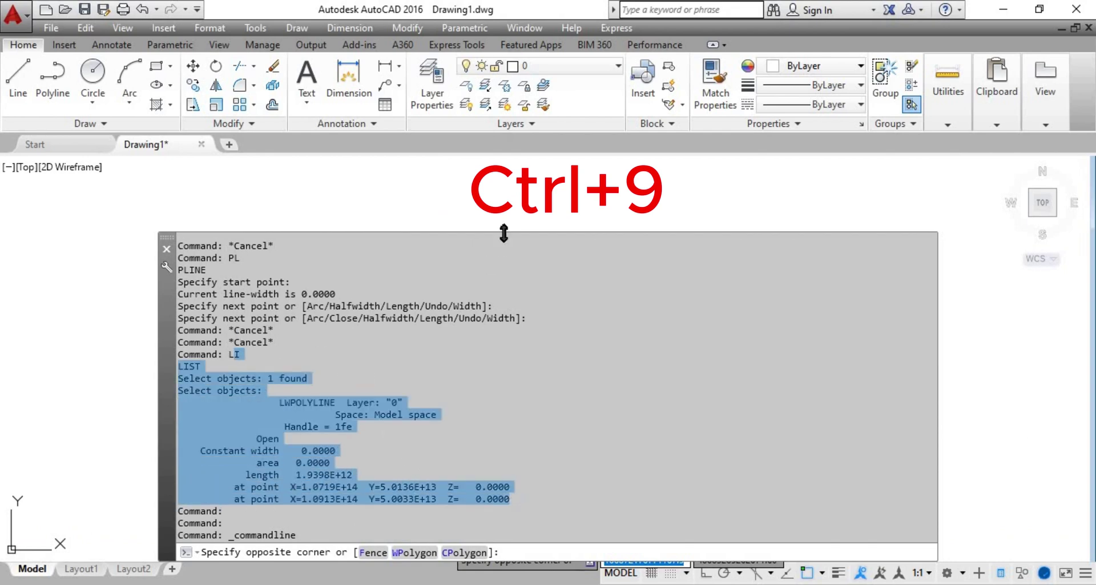
left_click_drag(503, 364, 477, 544)
left_click(697, 409)
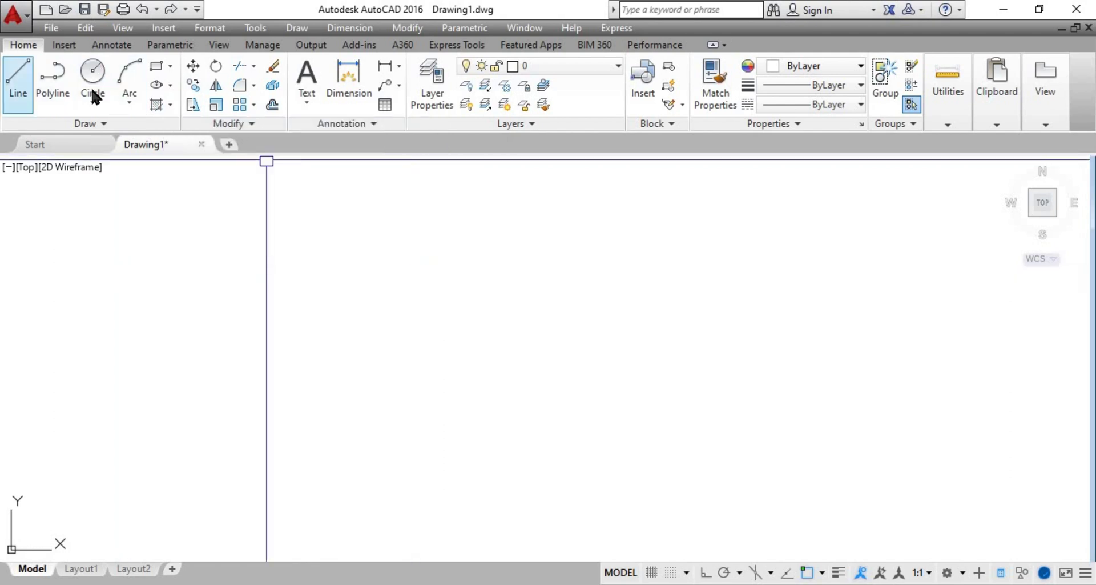
Expand the additional Draw tools on the Home ribbon.
left_click(101, 123)
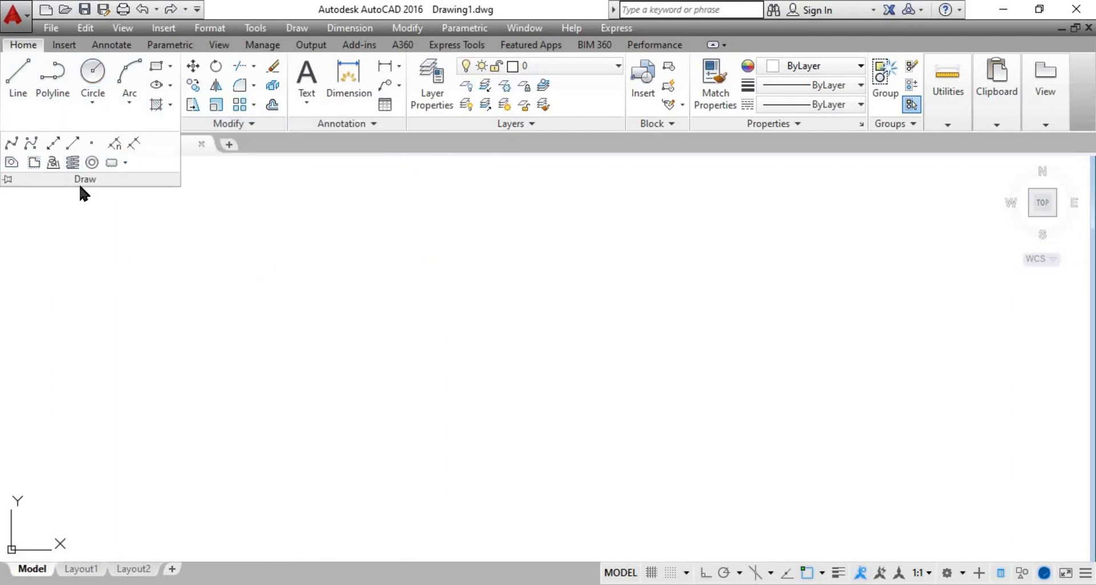